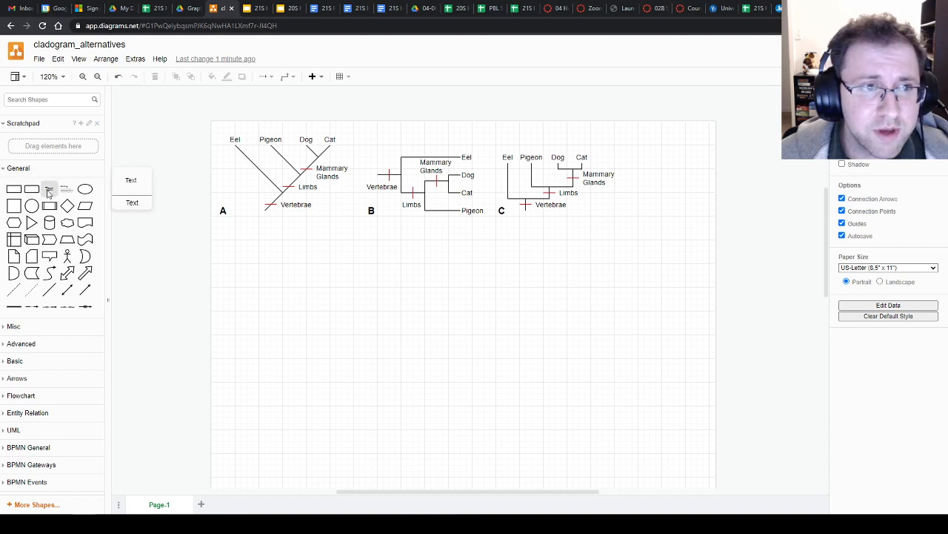
Add a text label reading "Anemone" in the empty area below cladogram A.
left_click(49, 191)
left_click_drag(467, 289, 252, 270)
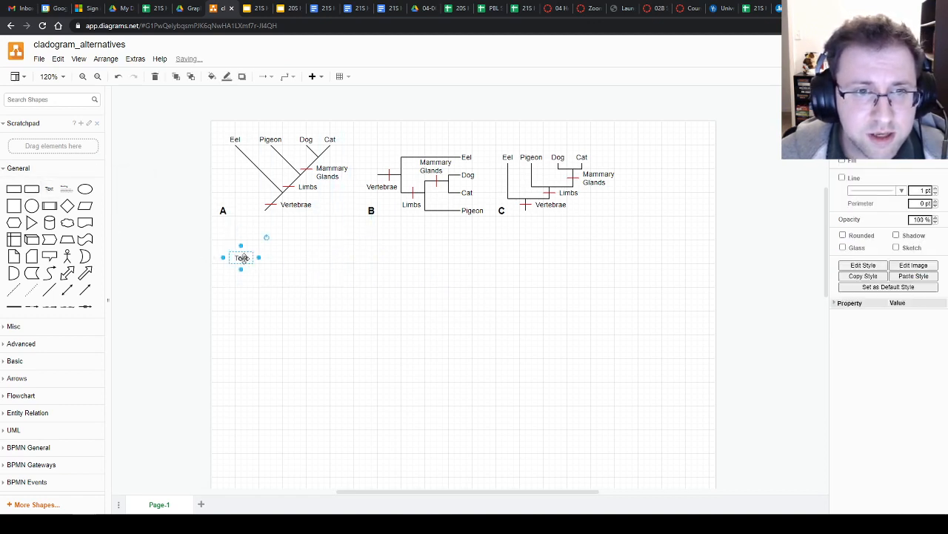
double_click(243, 260)
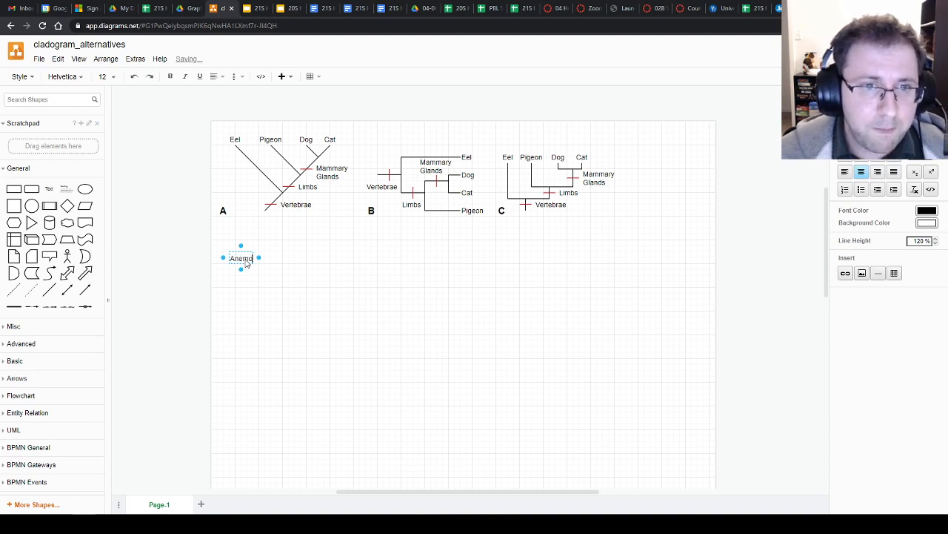
key("Escape")
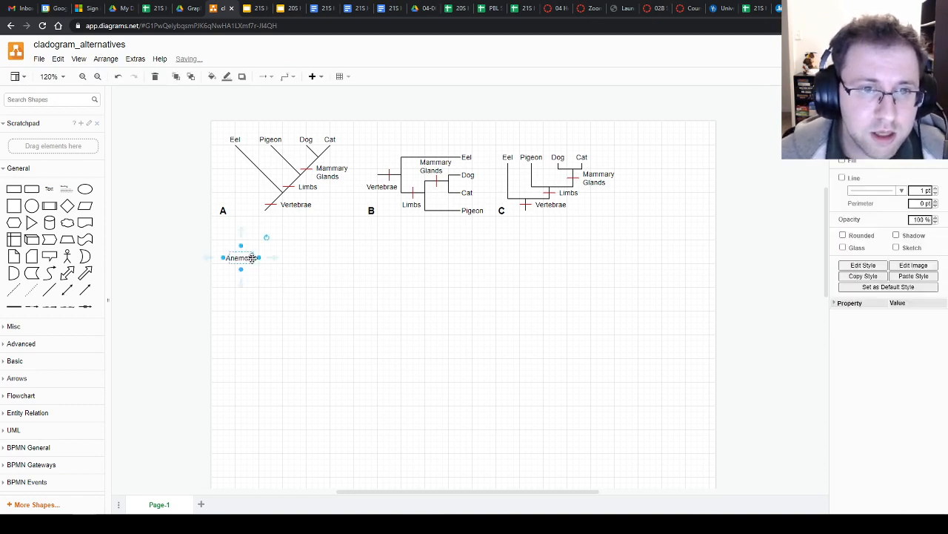
left_click_drag(248, 258, 254, 258)
left_click(296, 315)
Duplicate the Anemone label, place the copy beside it in the same row and rename it "Starfish".
left_click(255, 259)
key("ctrl+c")
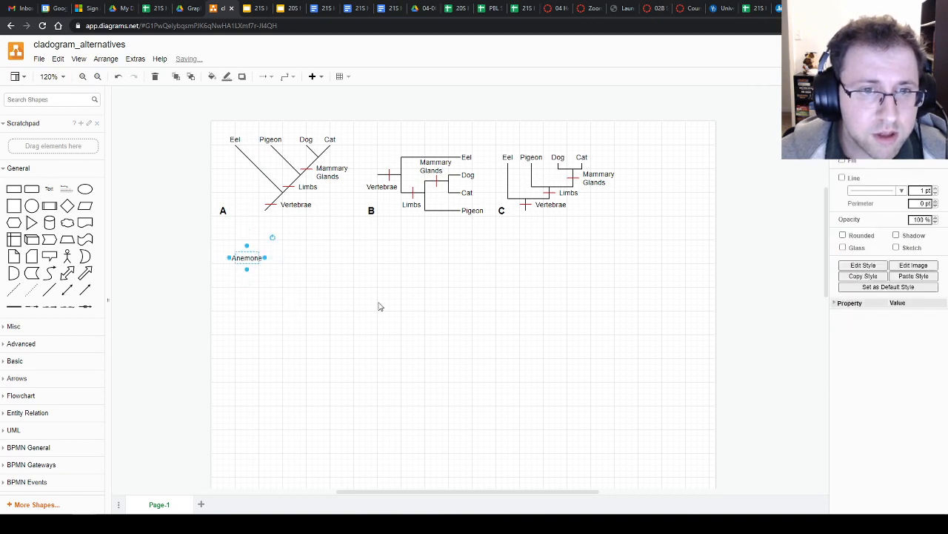
key("ctrl+v")
left_click(304, 332)
left_click_drag(252, 267, 285, 261)
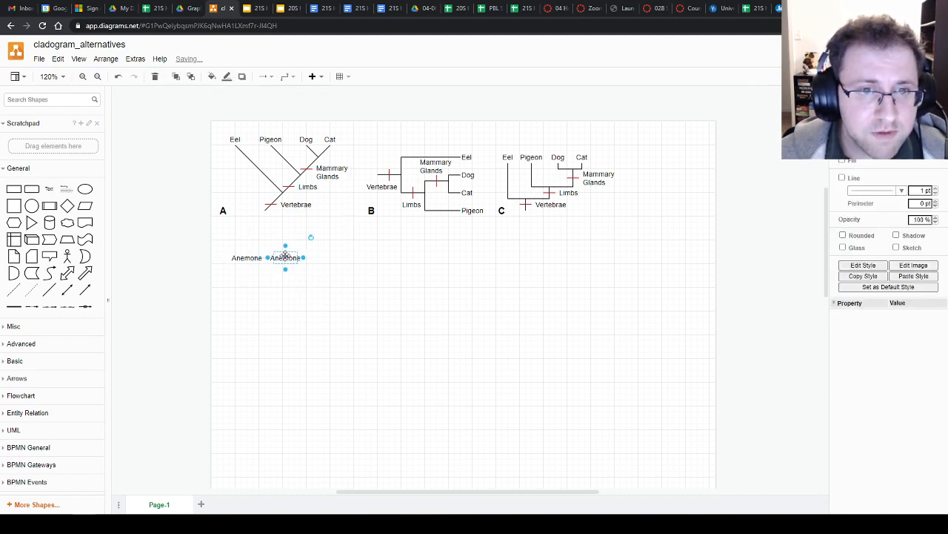
key("F2")
type("Starfish")
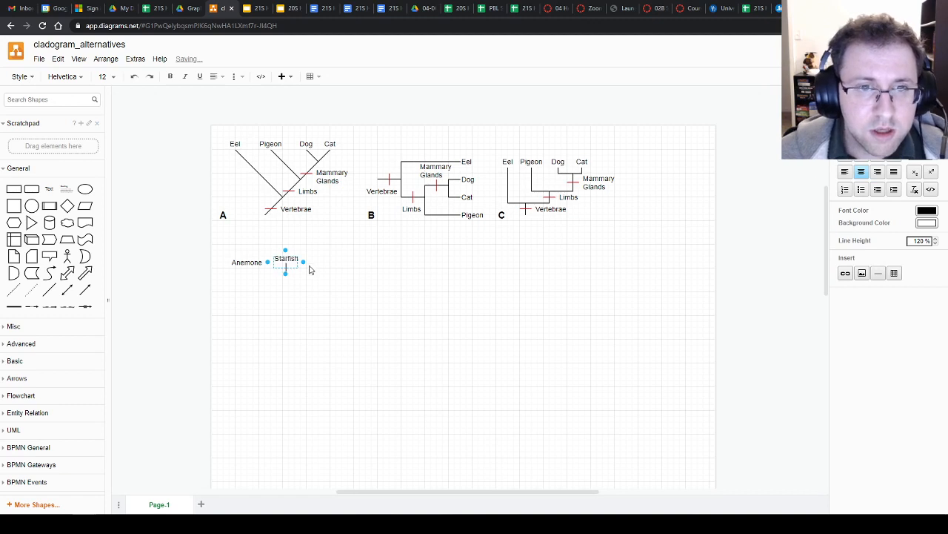
key("Escape")
Duplicate the Starfish label, place the copy next in the row and change its text to "Squid".
key("ctrl+c")
key("ctrl+v")
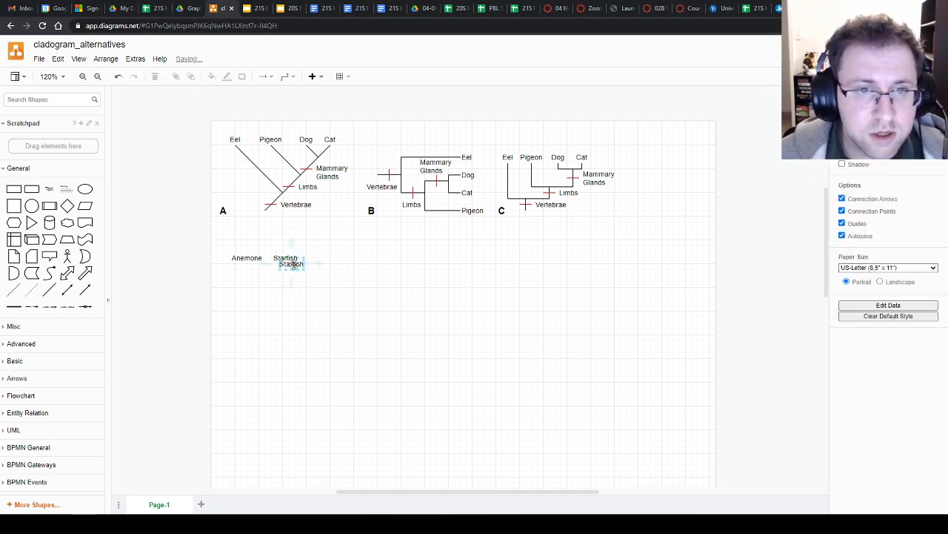
left_click_drag(292, 262, 328, 261)
key("F2")
type("S")
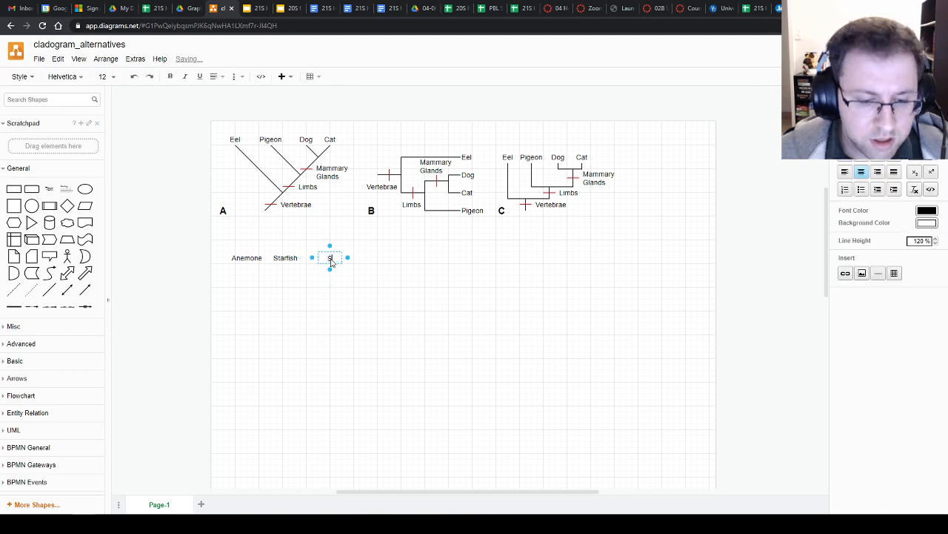
type("quid")
left_click(353, 315)
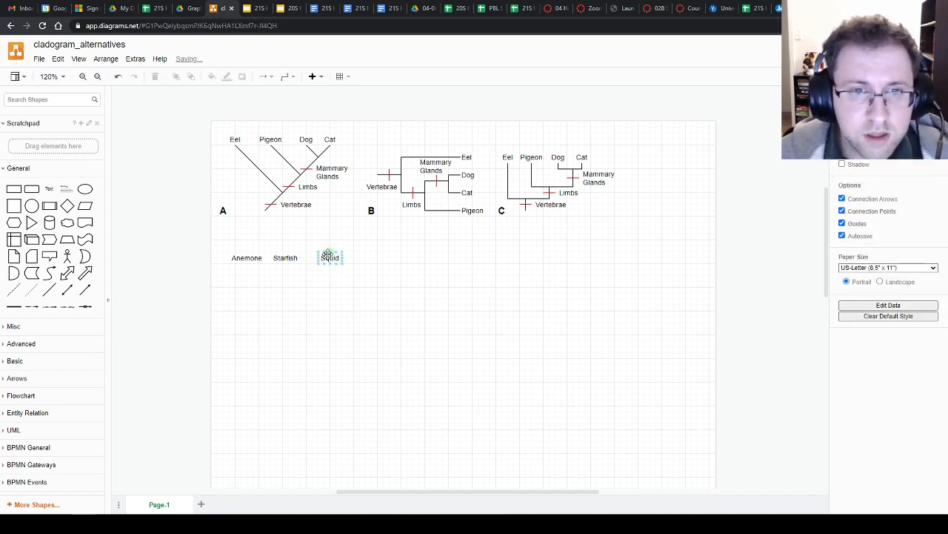
Duplicate the Squid label, place the copy at the end of the row and change its text to "Skate".
left_click(327, 258)
key("ctrl+c")
key("ctrl+v")
left_click(350, 323)
left_click_drag(336, 263, 371, 260)
double_click(371, 258)
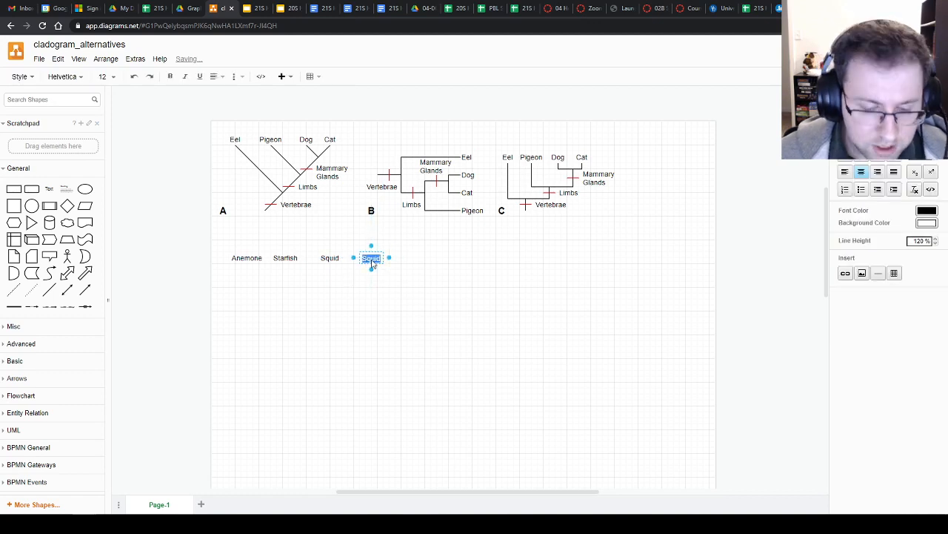
type("Skate")
left_click(366, 279)
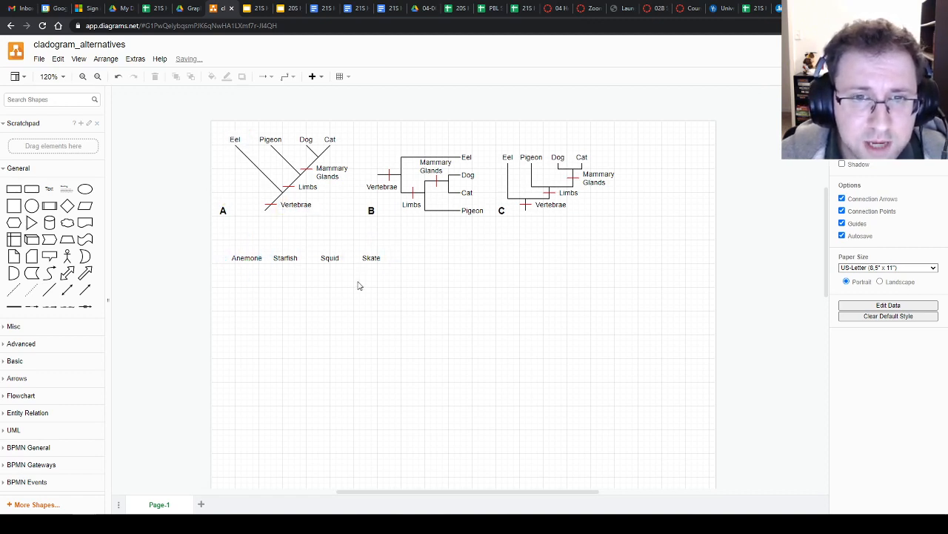
Move the Anemone, Starfish, Squid and Skate labels to the empty area below and beyond cladogram C, evenly spaced in one row.
left_click_drag(371, 257, 338, 261)
left_click(415, 279)
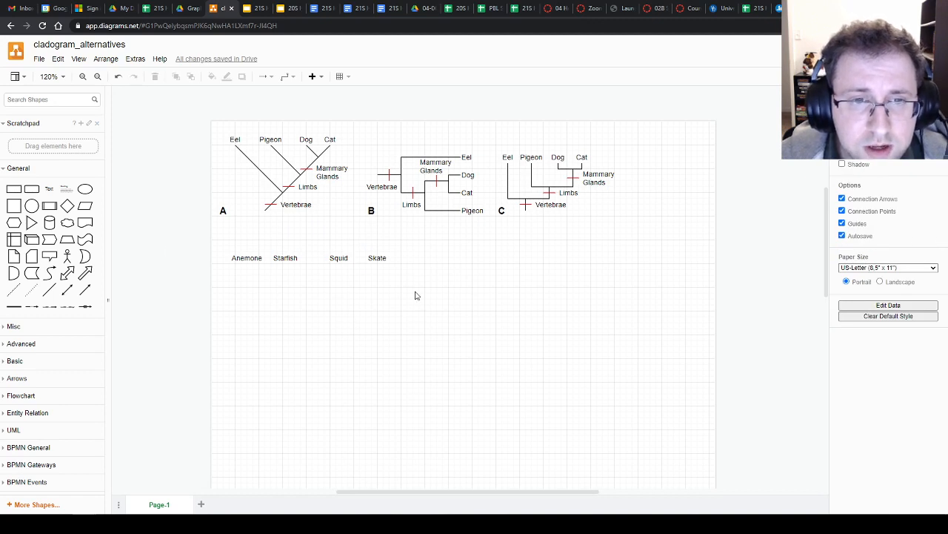
scroll(686, 345, "down", 3)
left_click_drag(290, 257, 529, 300)
left_click_drag(369, 277, 645, 268)
left_click(555, 391)
left_click_drag(495, 492, 537, 492)
scroll(573, 425, "up", 1)
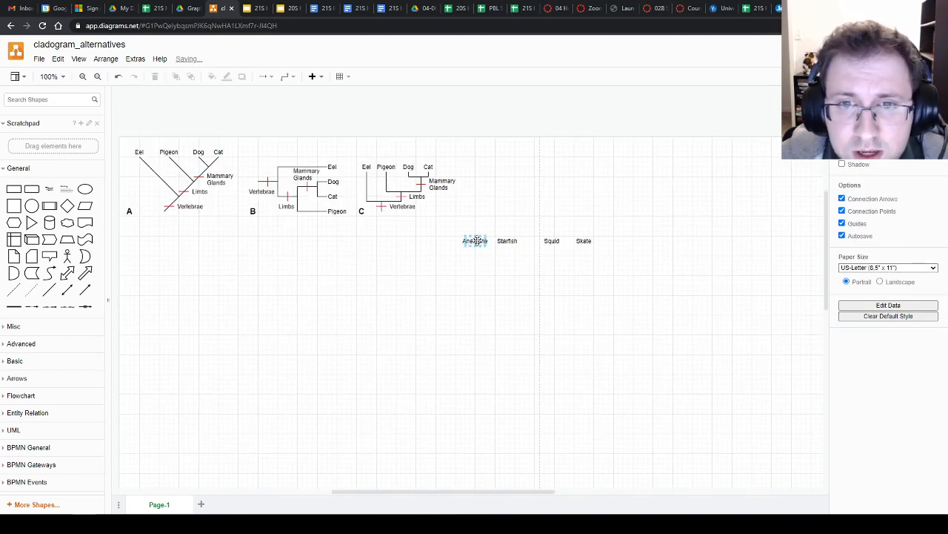
left_click_drag(475, 240, 584, 231)
left_click(548, 277)
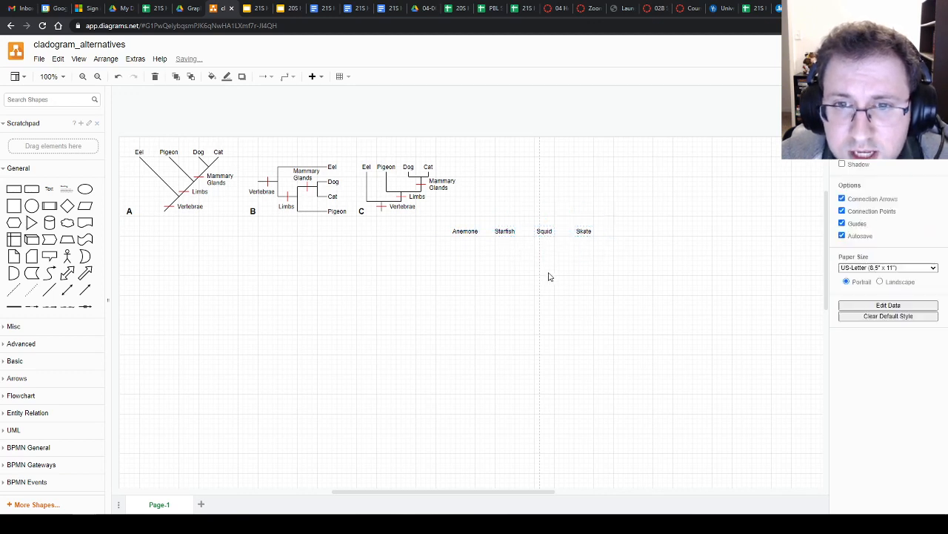
left_click_drag(477, 236, 601, 250)
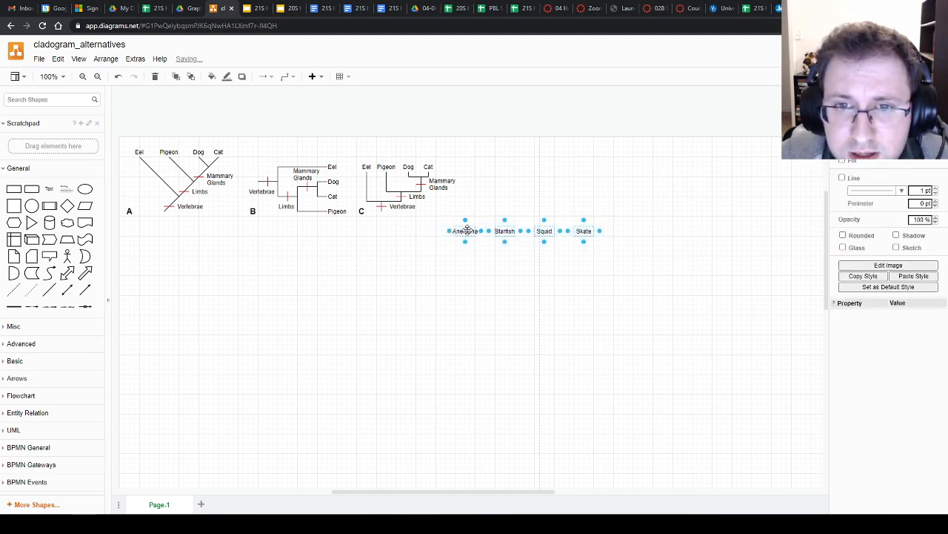
left_click(537, 288)
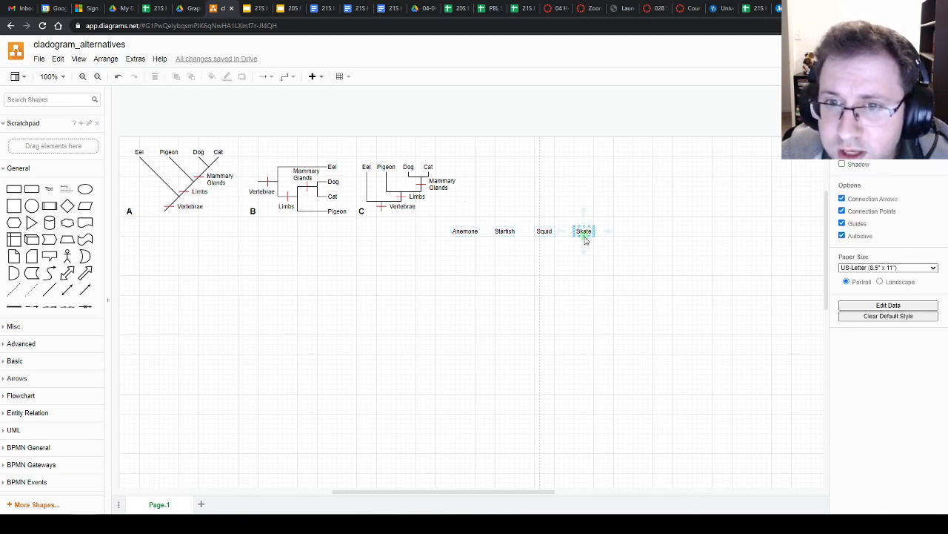
Draw a connector from Skate down to a point below Anemone and format it as a straight line without an arrowhead.
left_click_drag(584, 246, 465, 333)
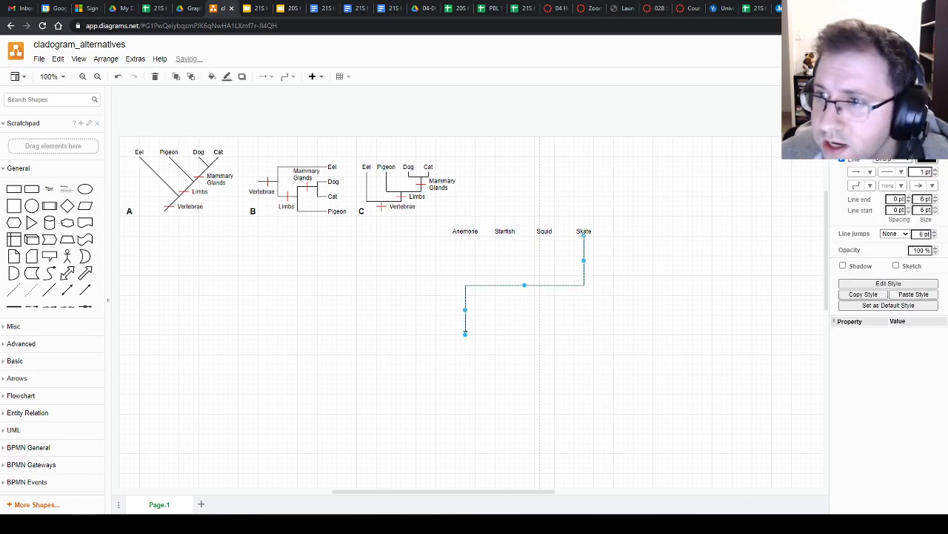
left_click(871, 186)
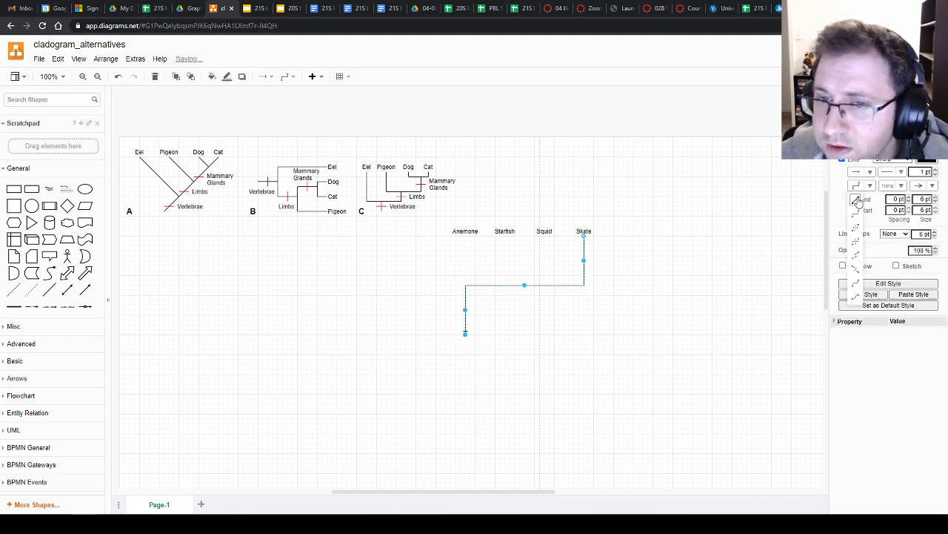
left_click(858, 202)
left_click(579, 279)
scroll(571, 261, "up", 3)
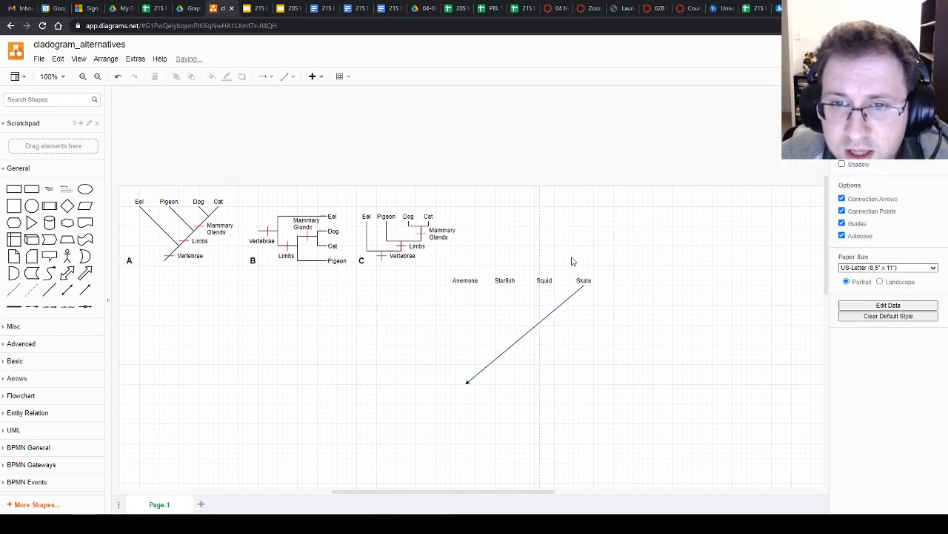
left_click(552, 263)
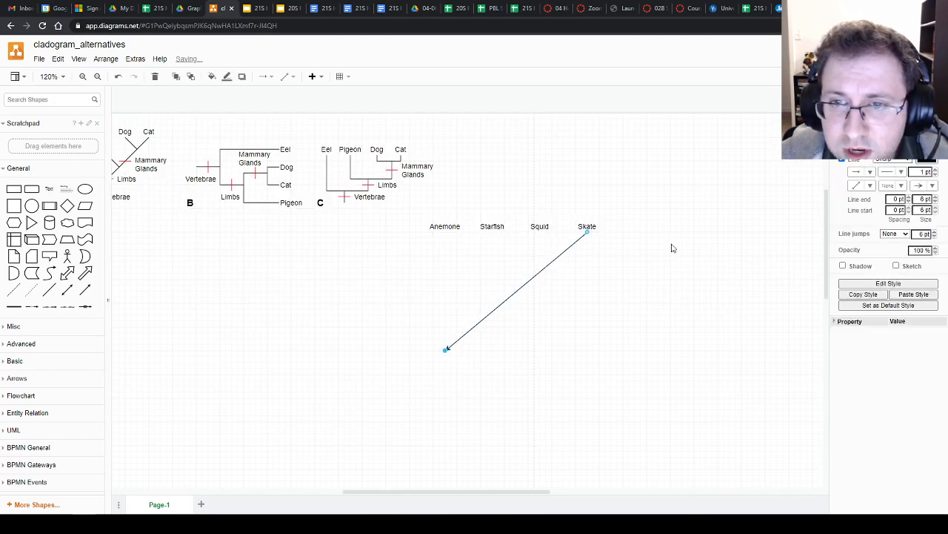
left_click(924, 186)
left_click(919, 83)
left_click(642, 279)
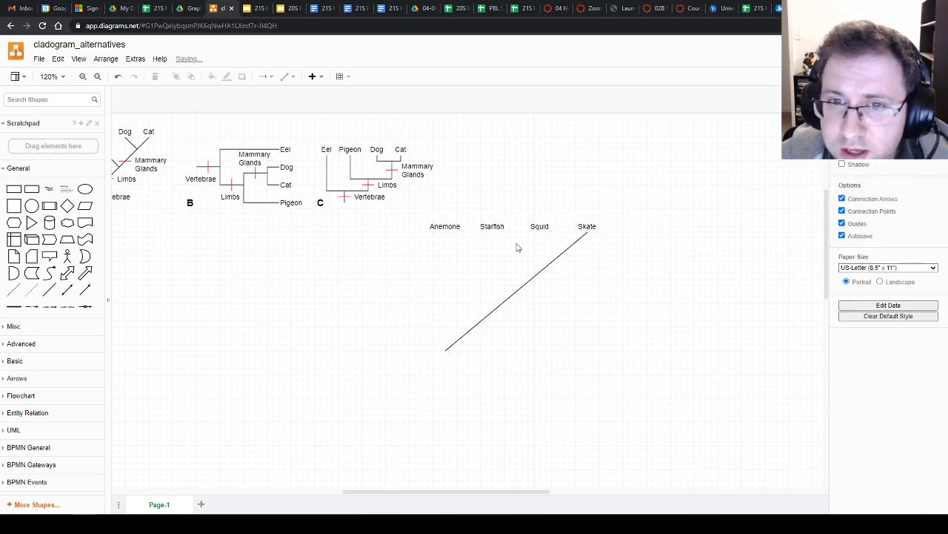
Draw branch lines from Squid and from Starfish down to the diagonal trunk line.
left_click_drag(540, 234, 561, 254)
left_click(588, 287)
left_click_drag(494, 233, 530, 279)
left_click(575, 290)
Shift all four labels together with their branch lines slightly to the left.
scroll(560, 279, "up", 2)
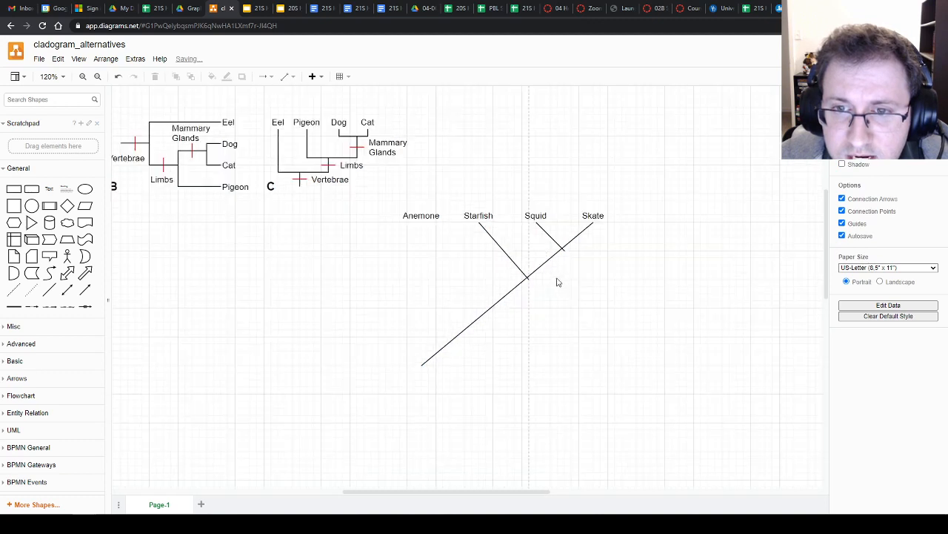
left_click(562, 246)
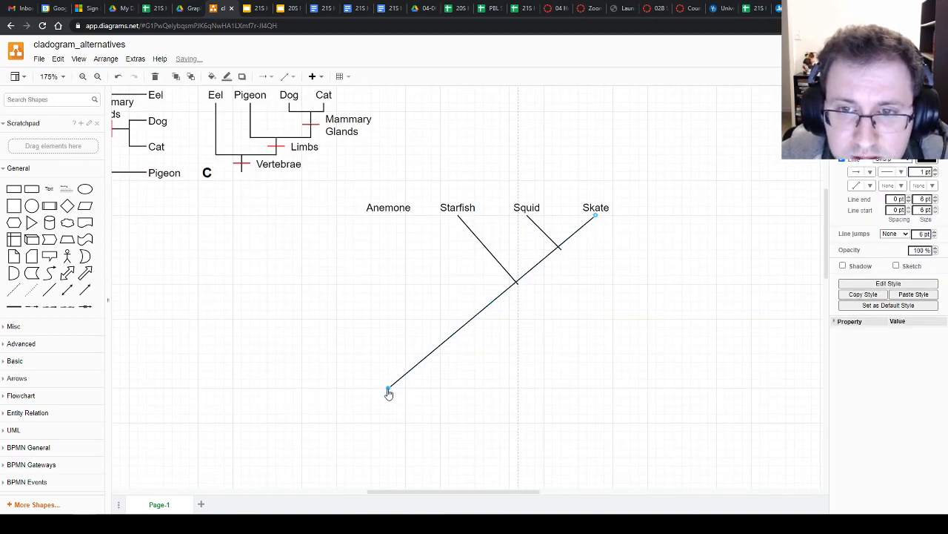
mouse_move(388, 394)
left_mouse_down()
mouse_move(408, 428)
mouse_move(440, 427)
mouse_move(363, 395)
mouse_move(383, 413)
mouse_move(388, 388)
left_mouse_up()
left_click_drag(596, 215, 390, 390)
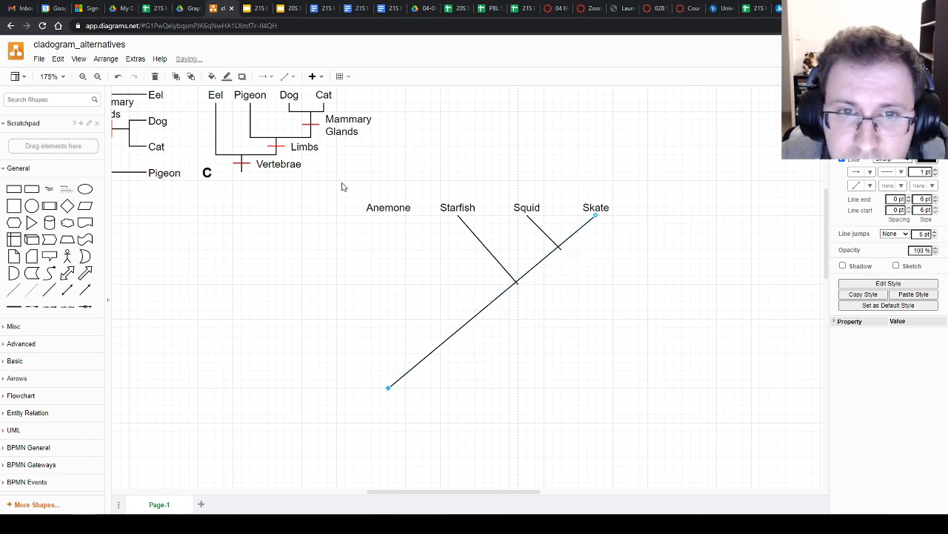
left_click_drag(341, 184, 736, 447)
left_click_drag(606, 208, 590, 213)
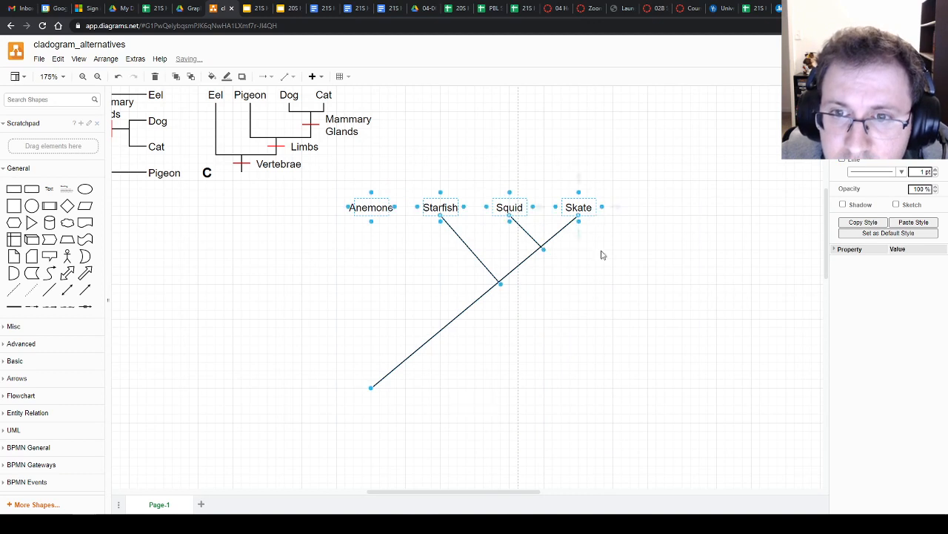
left_click(602, 252)
Move the lower end of the trunk line to the right so the trunk runs at 45 degrees.
left_click(383, 378)
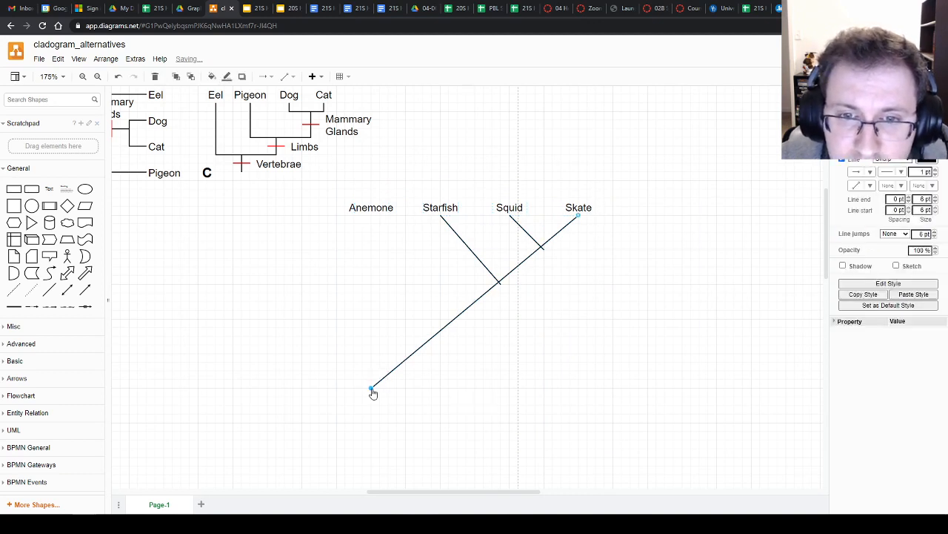
left_click_drag(373, 393, 407, 391)
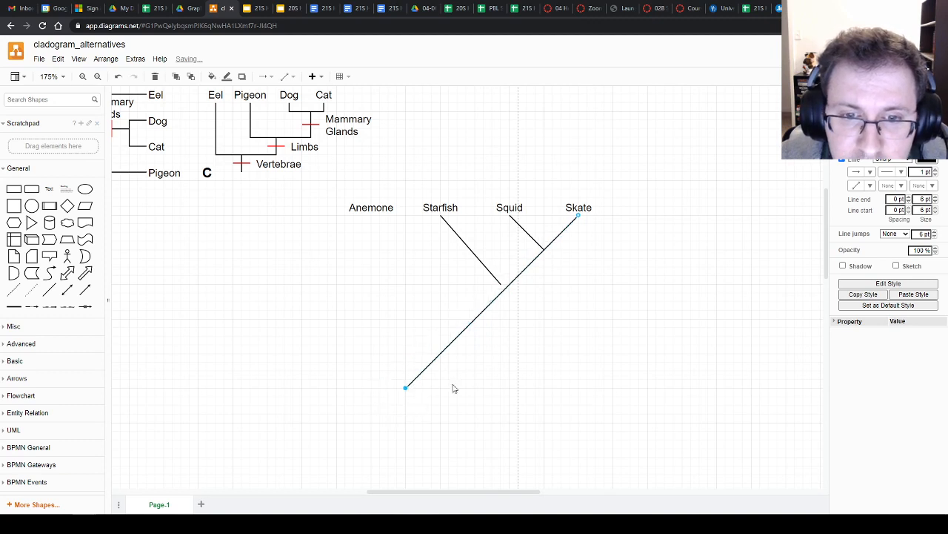
left_click(506, 371)
Move the Starfish label slightly right and adjust its branch so the lower end meets the trunk exactly.
left_click(487, 275)
left_click_drag(502, 287, 508, 290)
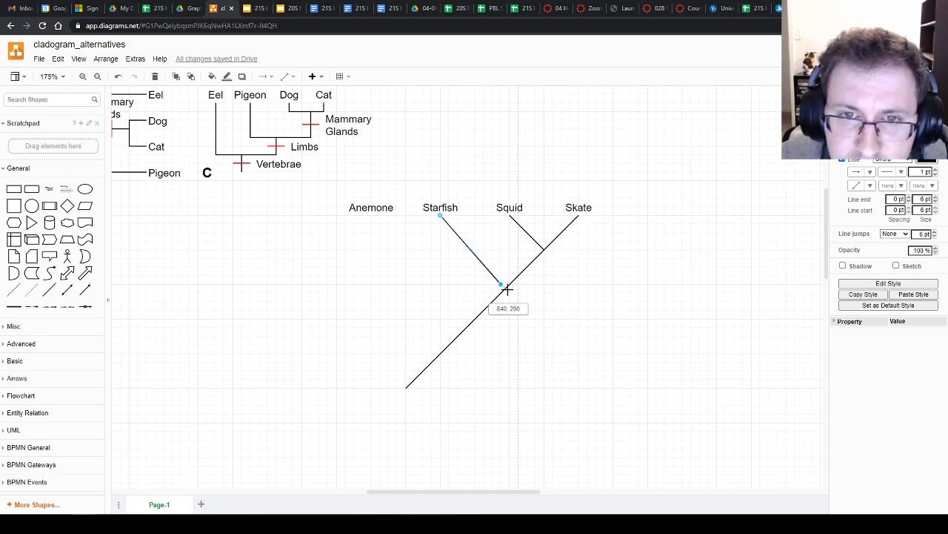
left_click_drag(506, 289, 507, 289)
left_click(441, 208)
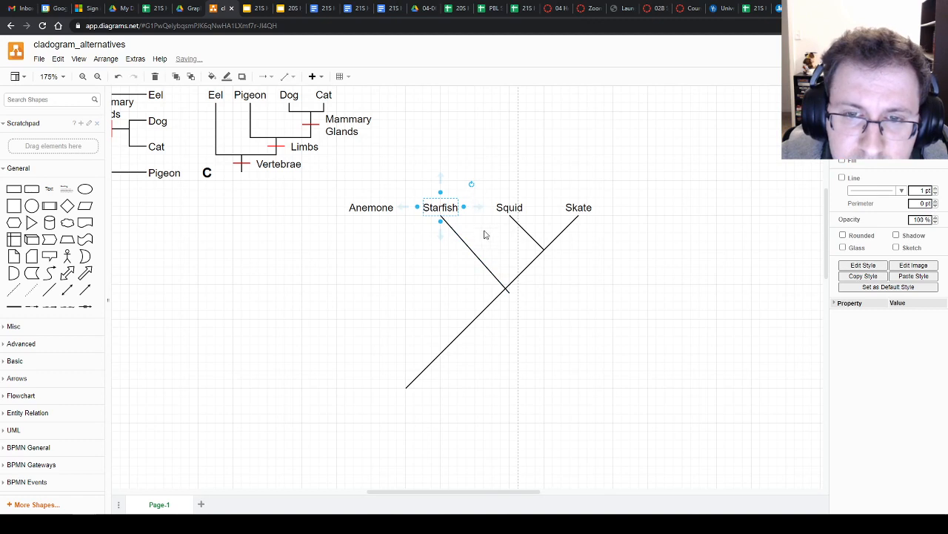
left_click(474, 258)
left_click_drag(442, 209, 454, 215)
left_click(496, 275)
left_click_drag(509, 297, 509, 296)
left_click(573, 300)
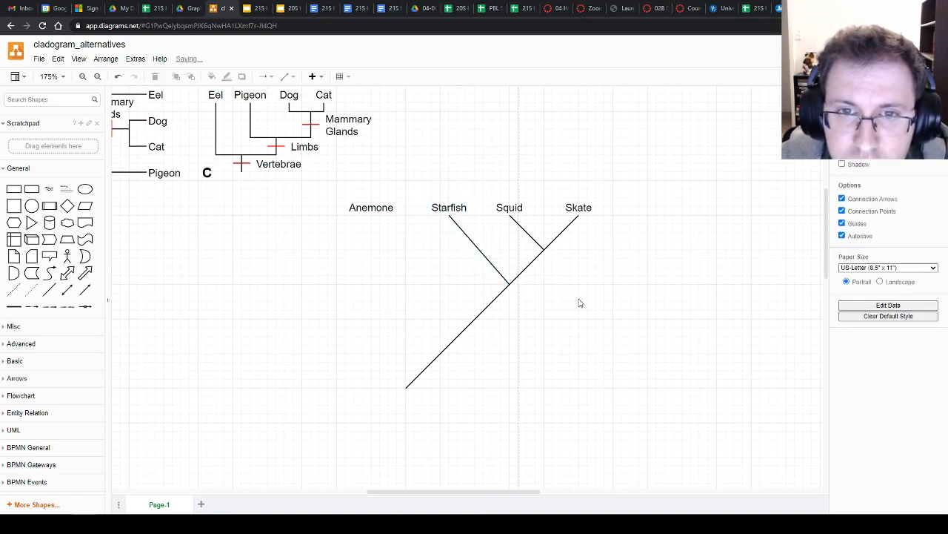
Draw a branch line from the Anemone label to the trunk below the Starfish branch.
left_click(382, 207)
left_click(404, 240)
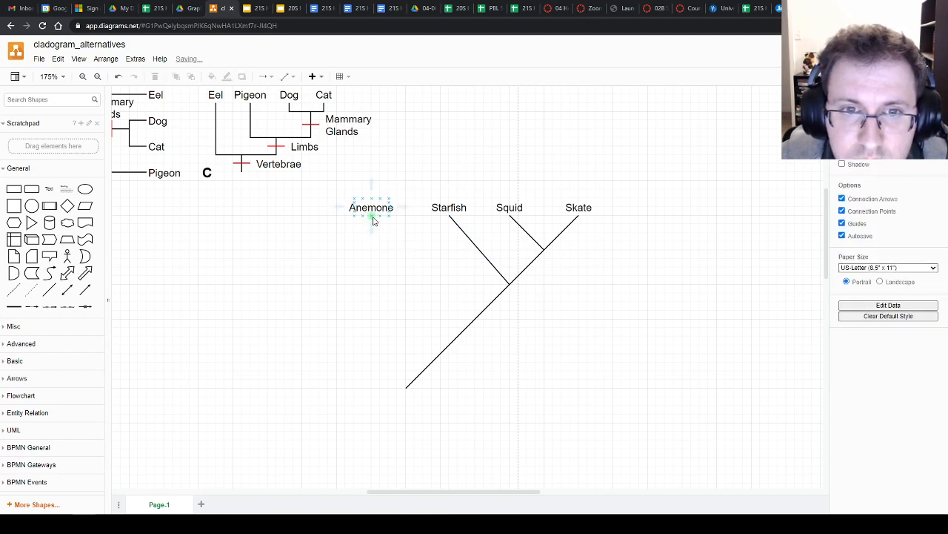
left_click_drag(373, 217, 463, 330)
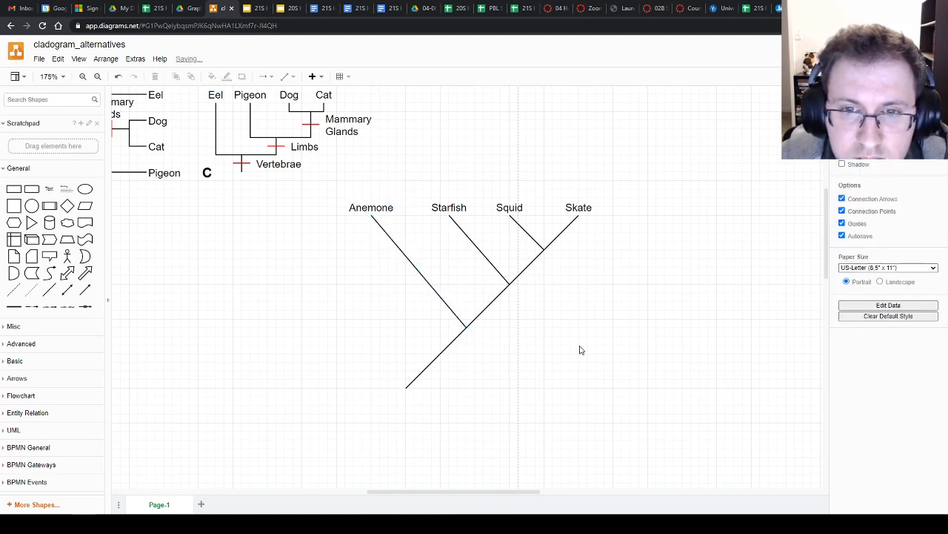
Add a short horizontal tick line across the trunk between the Anemone and Starfish branches.
left_click(49, 289)
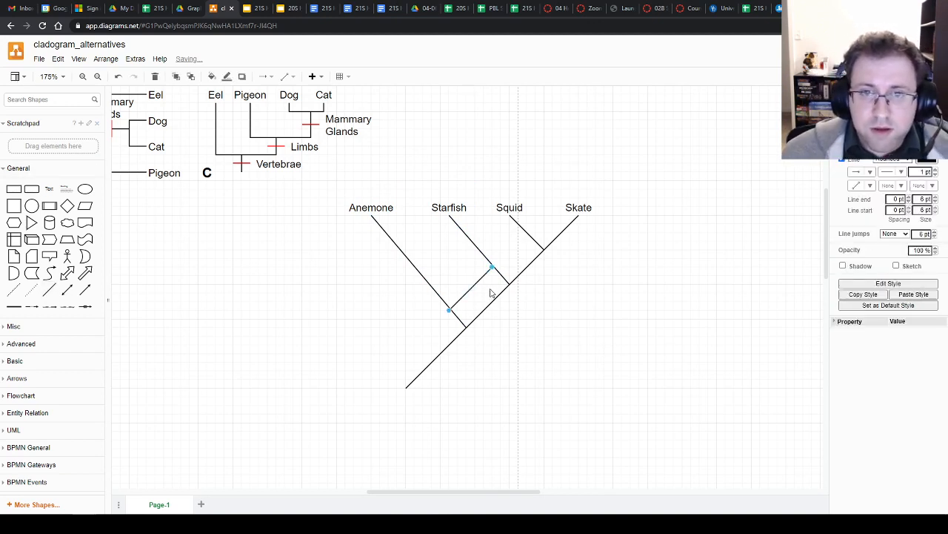
key("Delete")
left_click(49, 289)
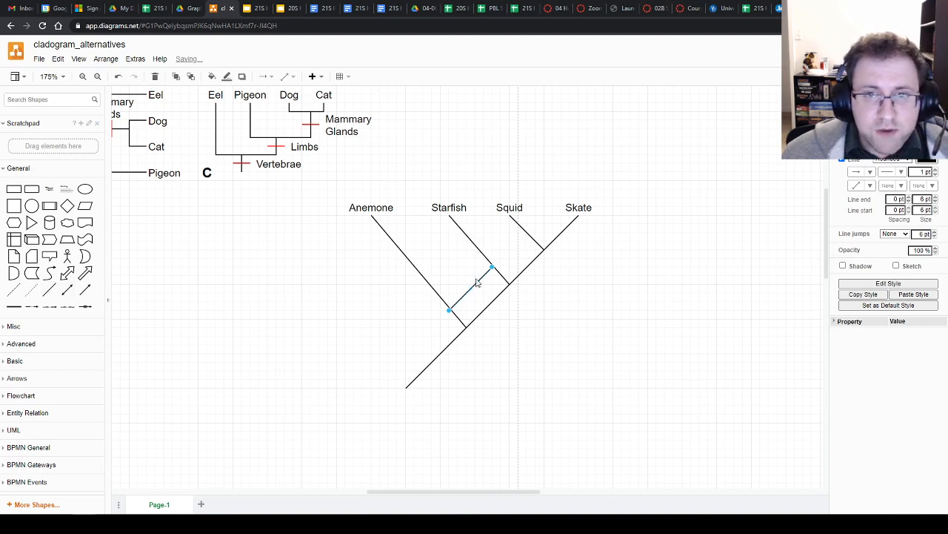
left_click_drag(481, 281, 492, 311)
left_click(551, 323)
left_click(489, 310)
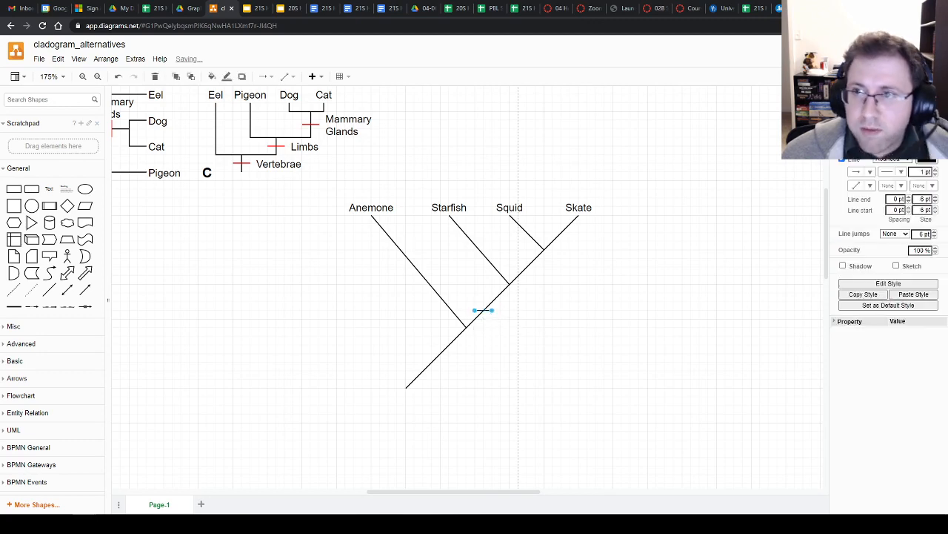
Color the tick line across the trunk red and set its line width to 2 pt.
left_click(904, 161)
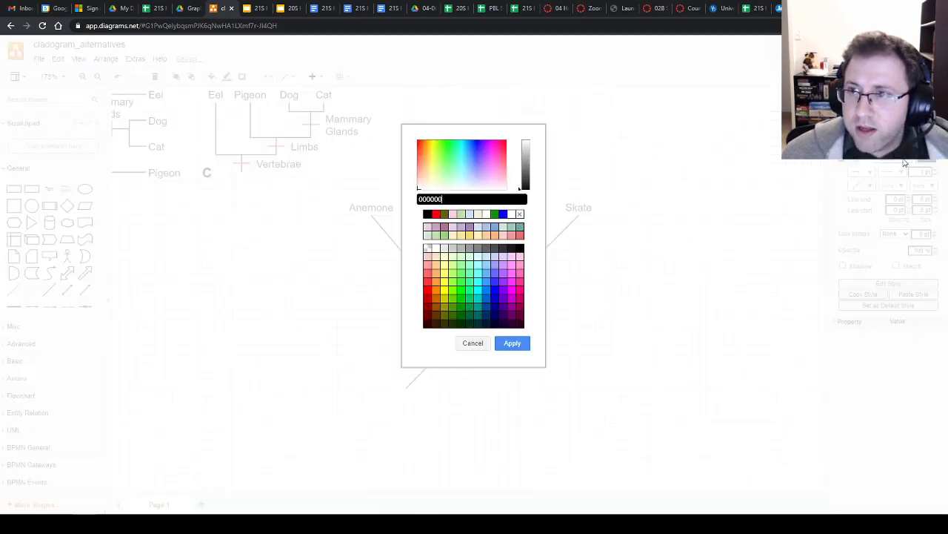
left_click(436, 215)
left_click(512, 342)
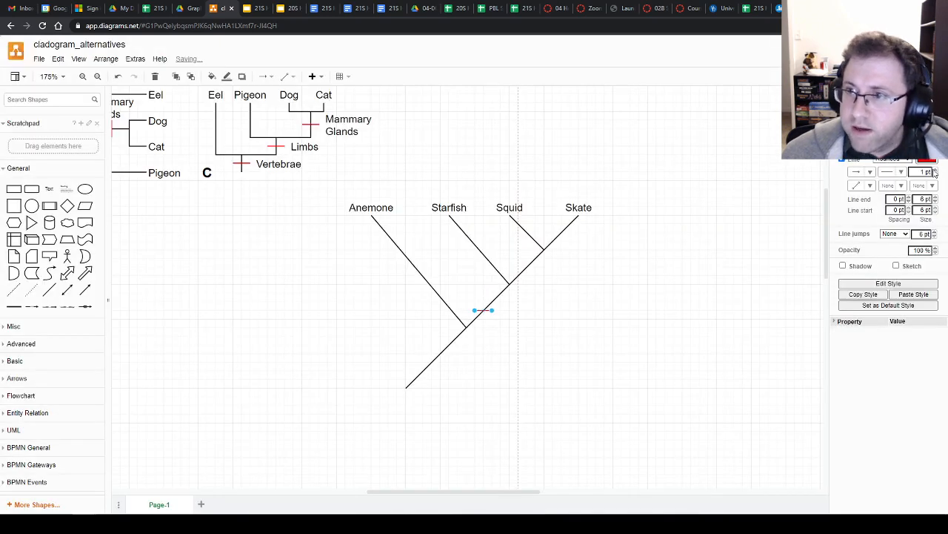
left_click(449, 311)
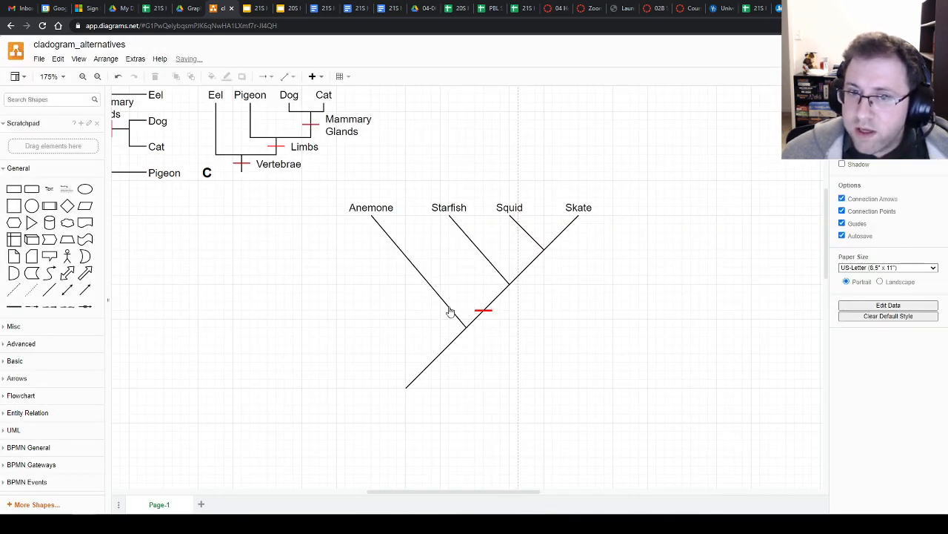
Add a text label reading "hello" just to the right of the red tick.
left_click(49, 188)
left_click_drag(465, 290, 511, 318)
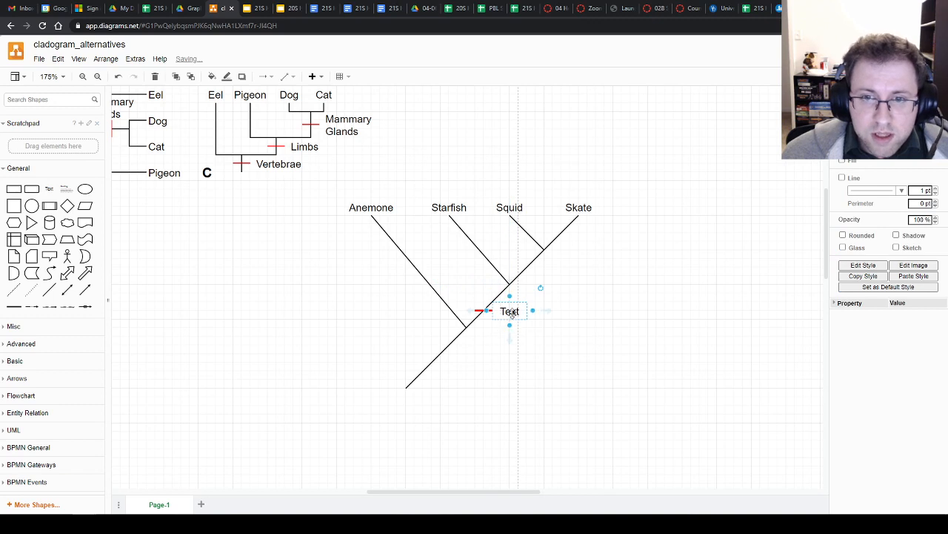
double_click(510, 315)
type("hello")
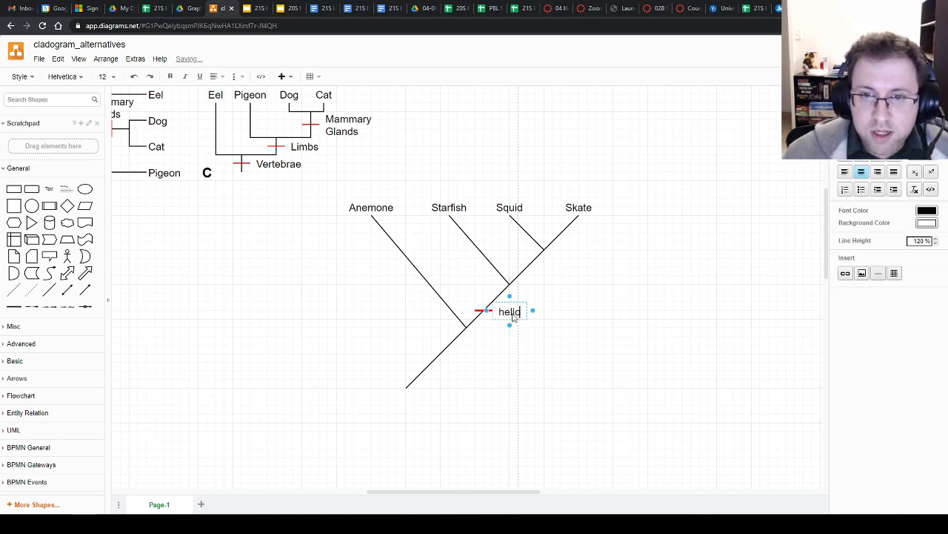
left_click(614, 348)
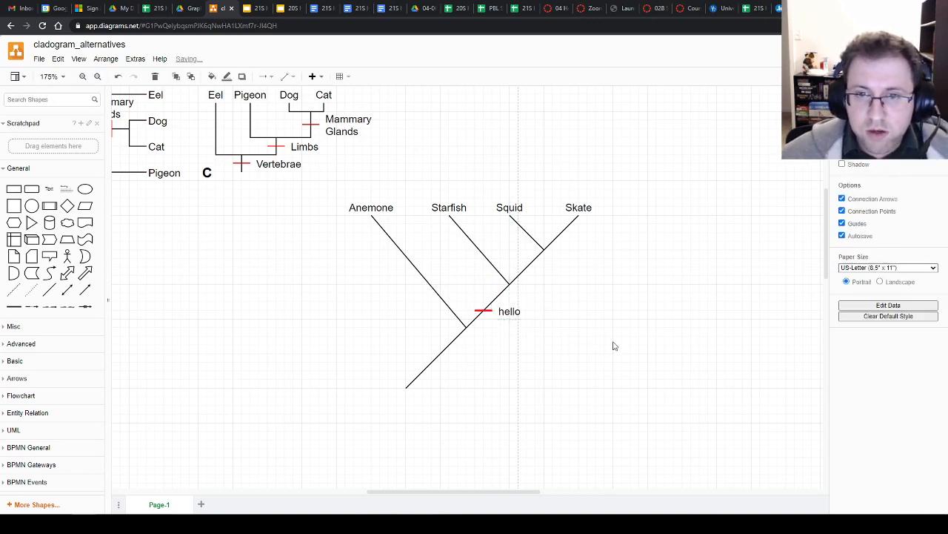
Copy the red tick and its label onto the trunk below the Anemone branch, between the Starfish and Squid branches, and below Skate.
left_click(490, 318)
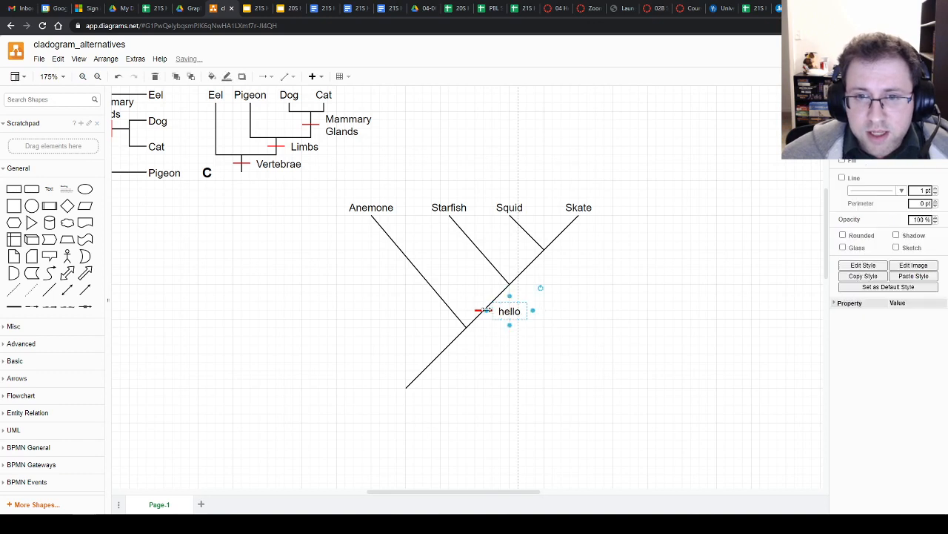
left_click_drag(511, 321, 477, 355)
key("ctrl+v")
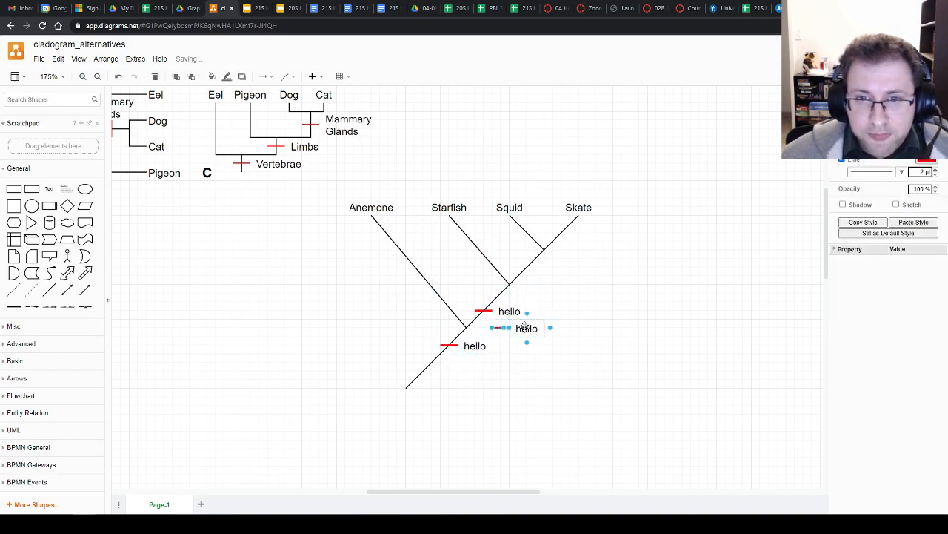
left_click_drag(525, 326, 552, 268)
key("ctrl+v")
left_click_drag(531, 335, 587, 234)
Place further copies of the red tick and its "hello" label on the Starfish branch and the Anemone branch.
key("ctrl+v")
left_click_drag(543, 342, 501, 242)
key("ctrl+v")
left_click_drag(557, 354, 416, 243)
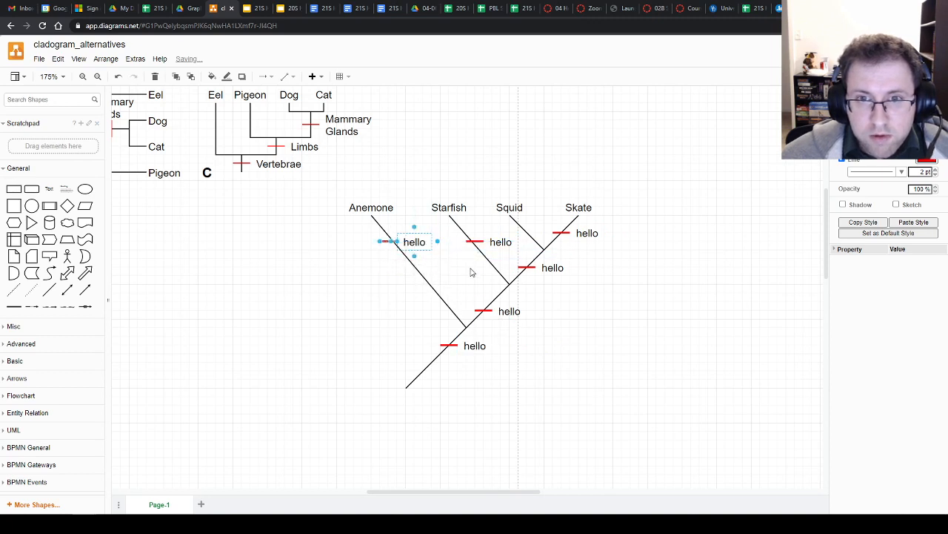
left_click(471, 268)
left_click(482, 243)
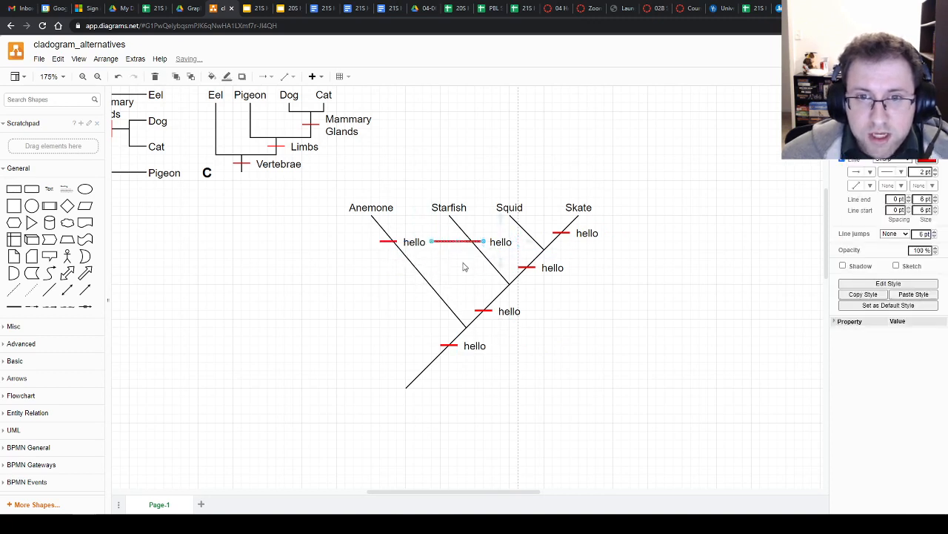
key("Delete")
Move the Starfish branch's tick and label up along the branch, level with the mark below Skate.
left_click(476, 240)
left_click(505, 241, "shift")
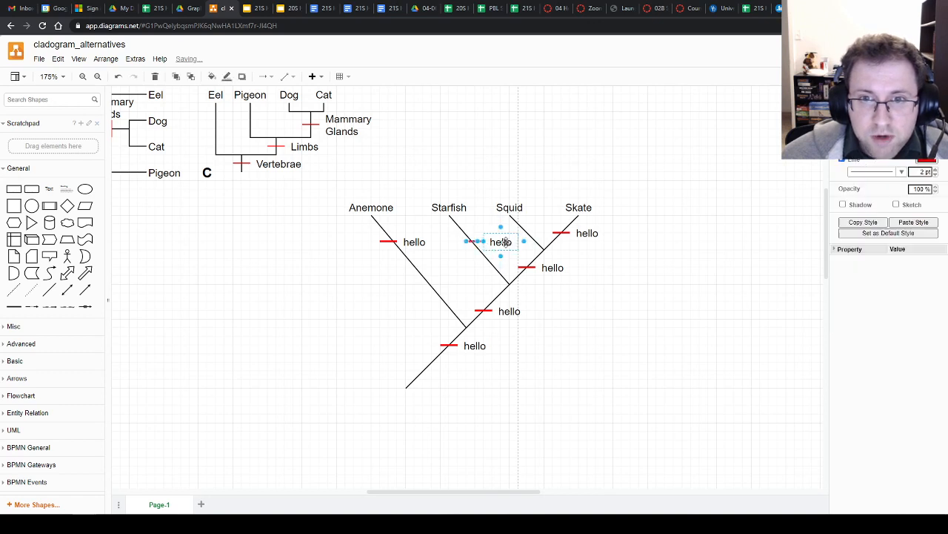
left_click_drag(498, 242, 497, 244)
left_click(376, 266)
Move the Anemone branch's tick and label up along the branch, level with the Starfish and Skate marks.
left_click(391, 243)
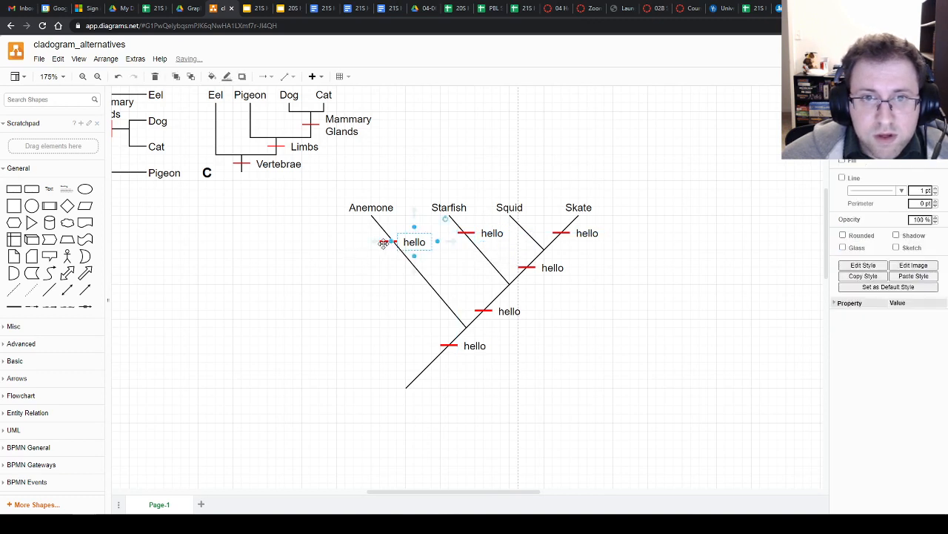
left_click(341, 256)
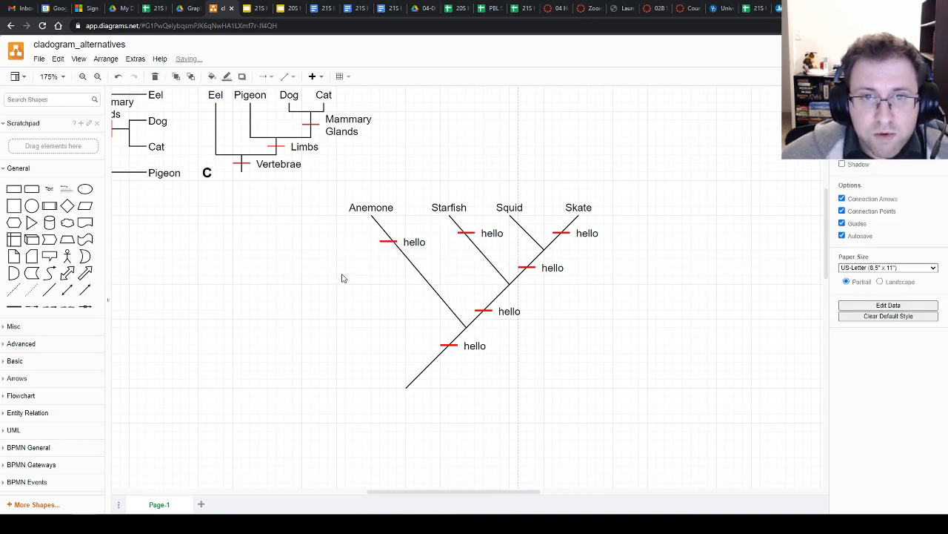
left_click(383, 243)
left_click(414, 239)
left_click_drag(414, 238, 411, 230)
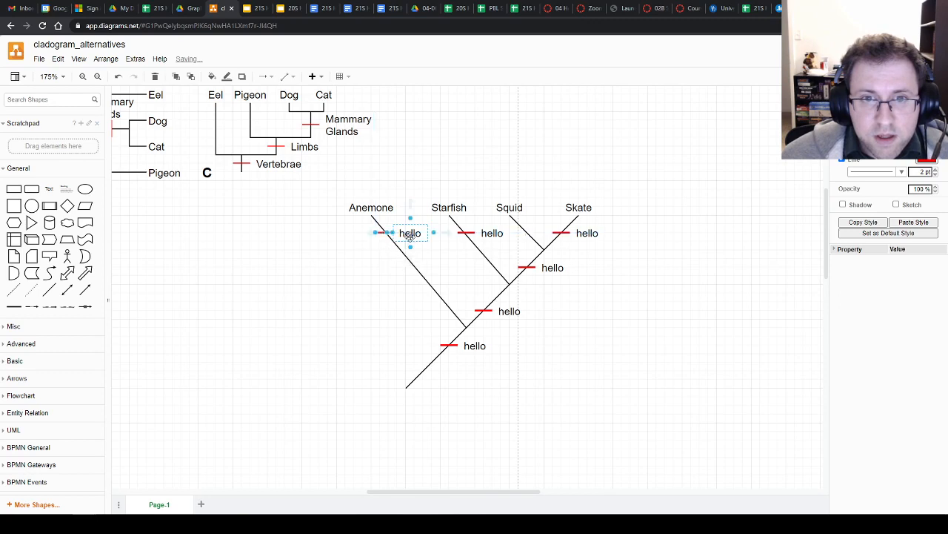
left_click(441, 276)
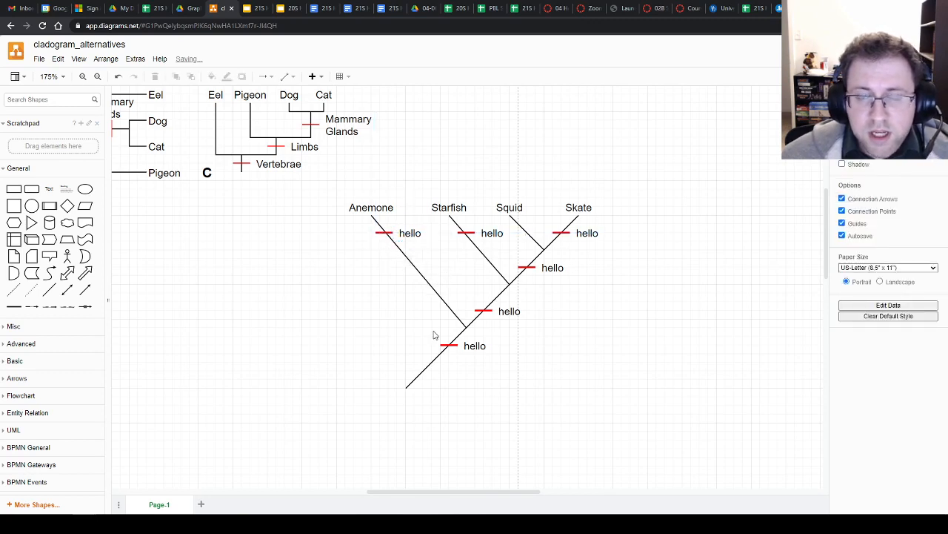
Move the whole diagonal cladogram onto the page, beneath example cladograms B and C.
scroll(445, 275, "down", 3)
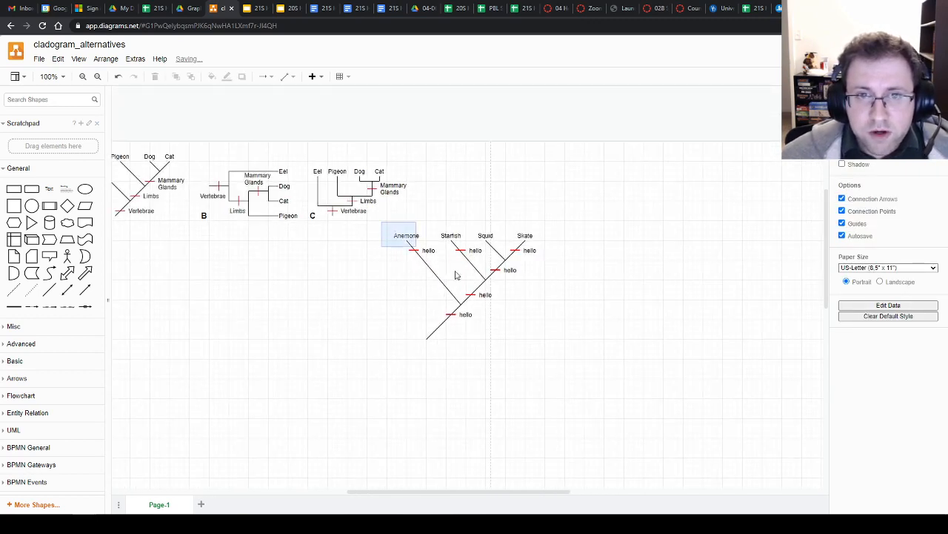
left_click_drag(456, 276, 606, 376)
left_click_drag(407, 239, 284, 279)
left_click(429, 296)
left_click_drag(340, 280, 339, 280)
Copy the Anemone, Starfish, Squid and Skate labels to the empty area right of the existing cladograms.
left_click(196, 275)
left_click(241, 275, "shift")
left_click(275, 275, "shift")
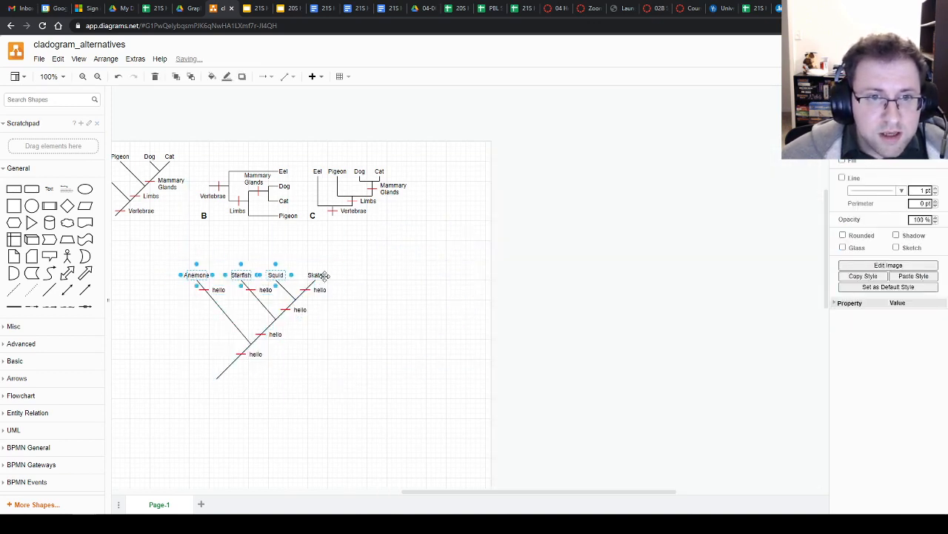
left_click(315, 274, "shift")
left_click_drag(336, 275, 633, 250)
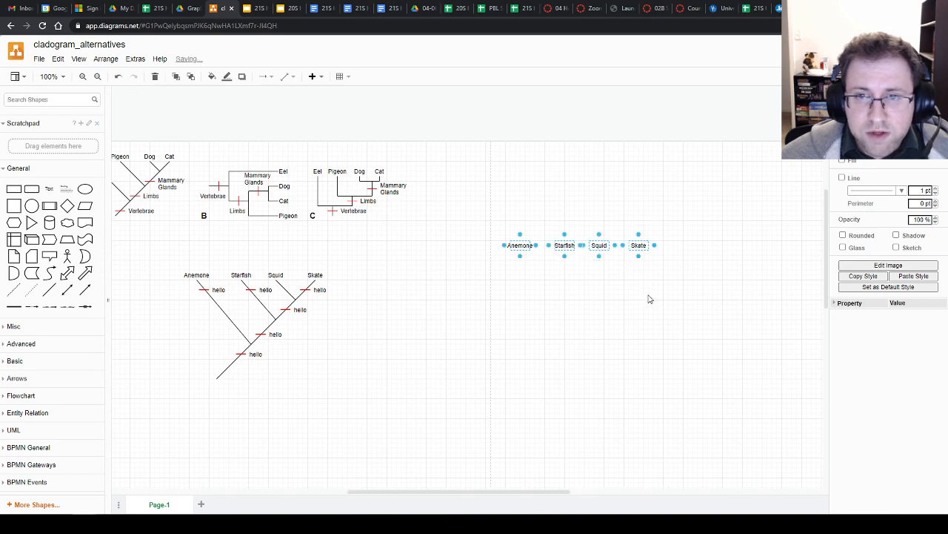
Stack the copied Starfish, Squid and Skate labels in a vertical column beneath Anemone.
left_click(650, 298)
left_click_drag(565, 249, 521, 265)
left_click_drag(497, 226, 539, 288)
left_click(559, 295)
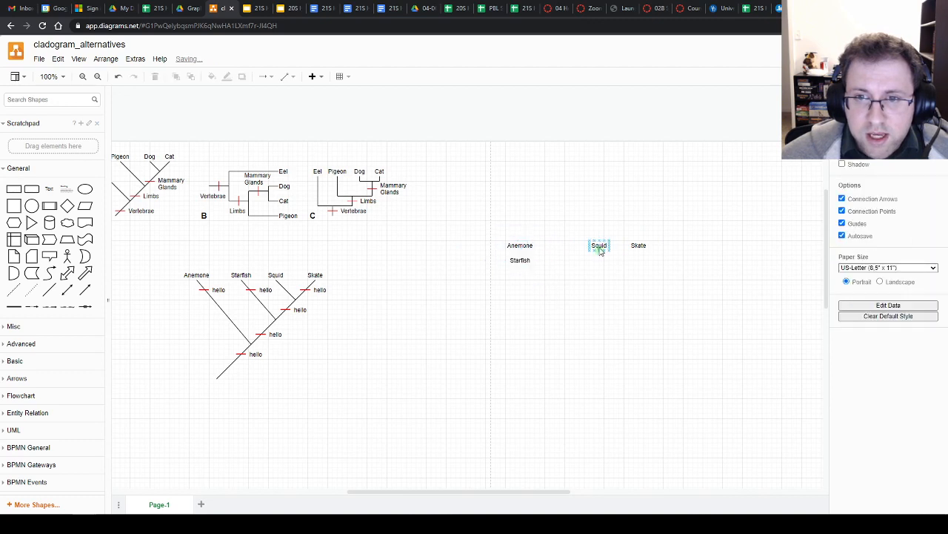
left_click_drag(600, 250, 520, 275)
left_click(639, 245)
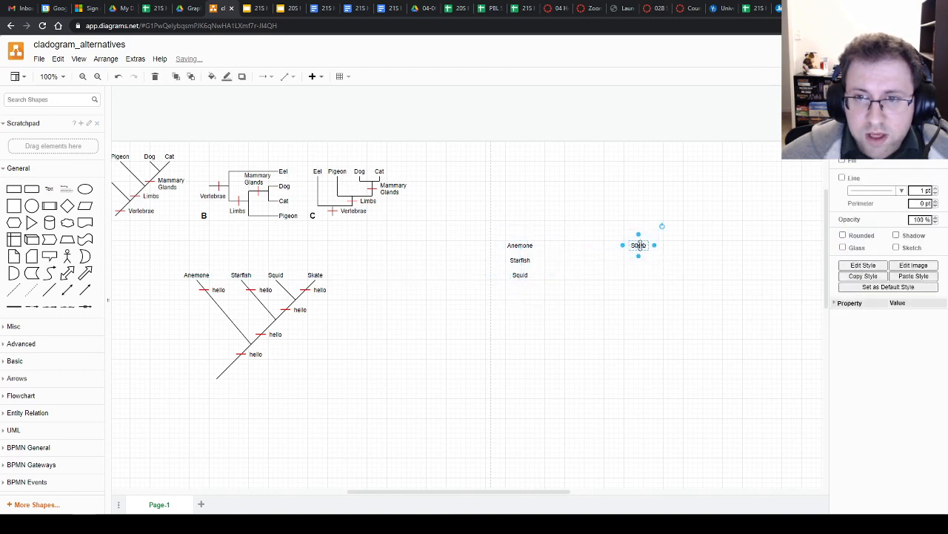
left_click_drag(639, 245, 520, 290)
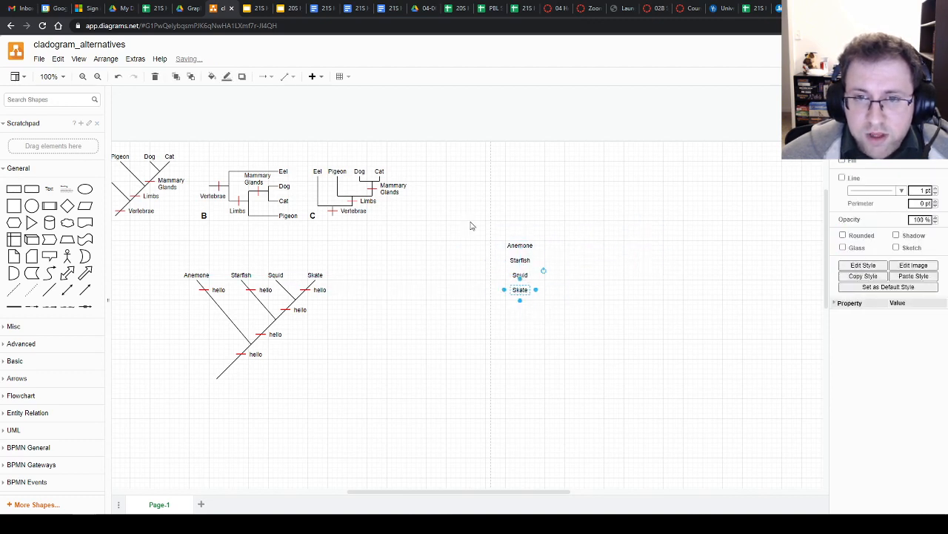
Give the four stacked labels a black 1 pt outline.
left_click_drag(471, 225, 565, 341)
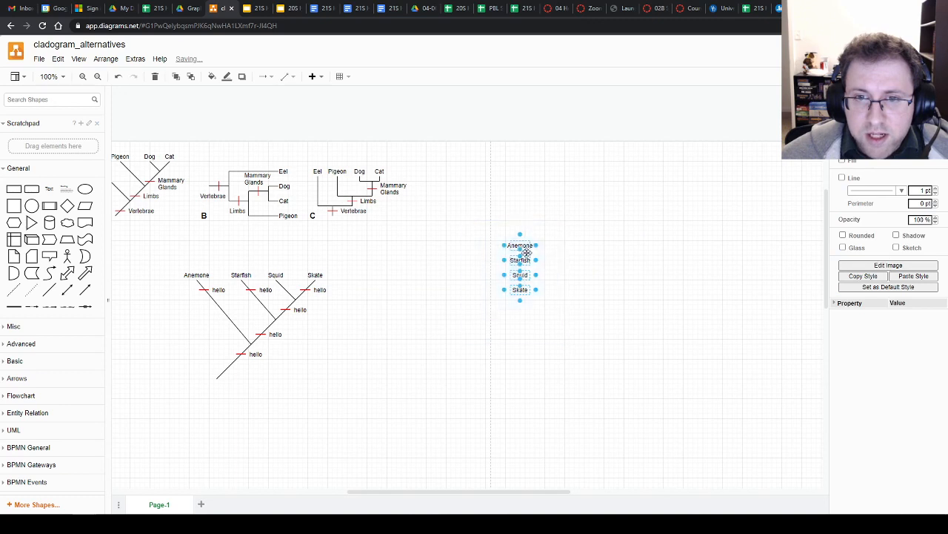
left_click(590, 264)
left_click_drag(489, 234, 591, 323)
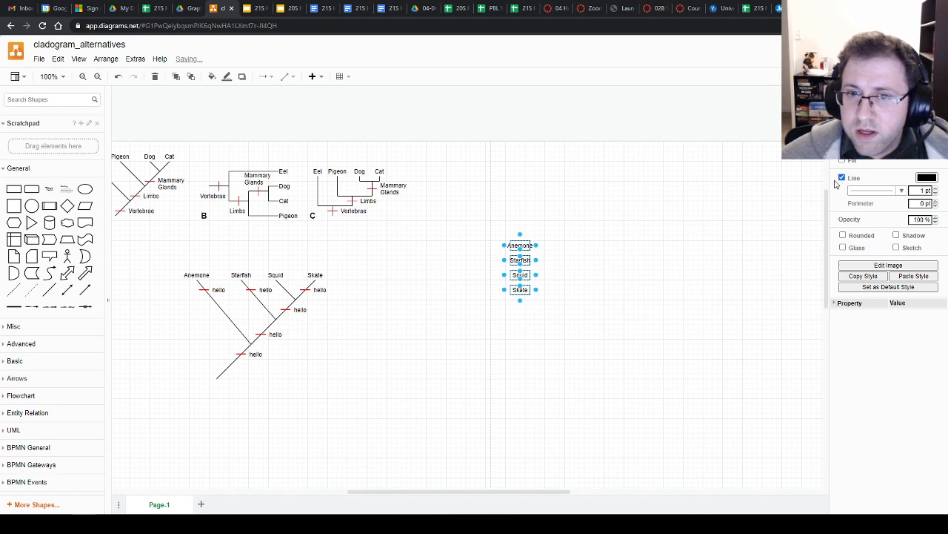
Resize the Anemone, Starfish, Squid and Skate boxes to one matching, wider width.
left_click_drag(536, 260, 509, 275)
left_click(511, 247)
left_click(521, 246)
left_click(535, 275)
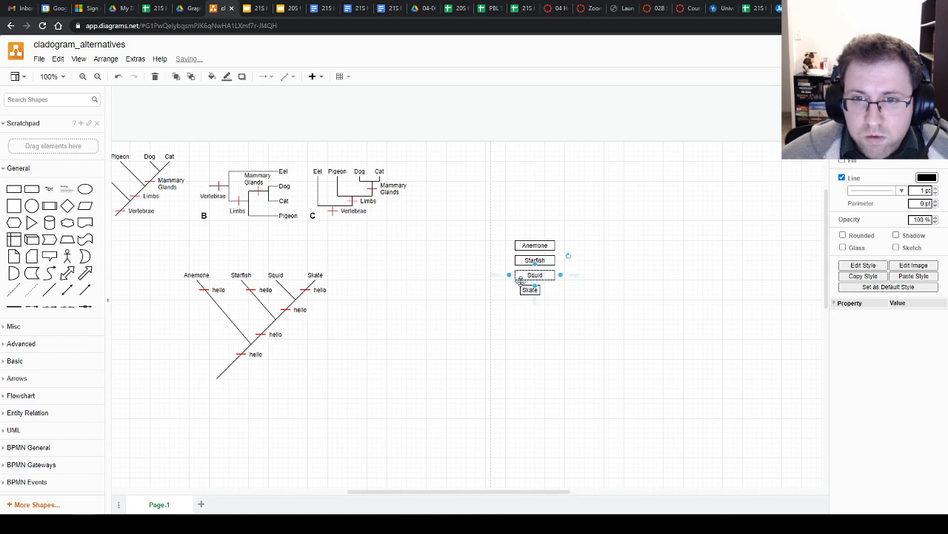
left_click(534, 291)
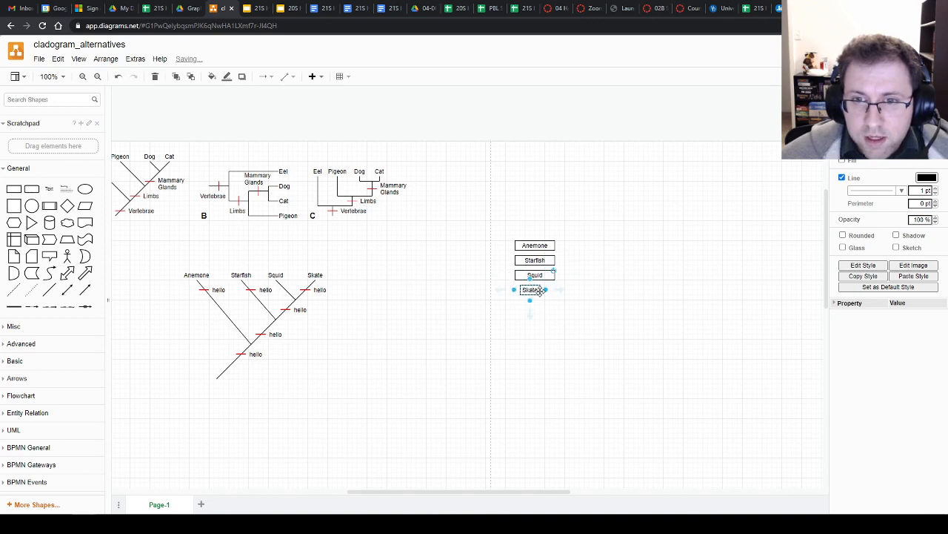
left_click_drag(547, 289, 539, 317)
Space the four boxes evenly in the column with larger gaps between them.
left_click(588, 333)
mouse_move(538, 270)
left_mouse_down()
mouse_move(539, 292)
mouse_move(547, 262)
left_mouse_up()
left_click(582, 312)
left_click(583, 272)
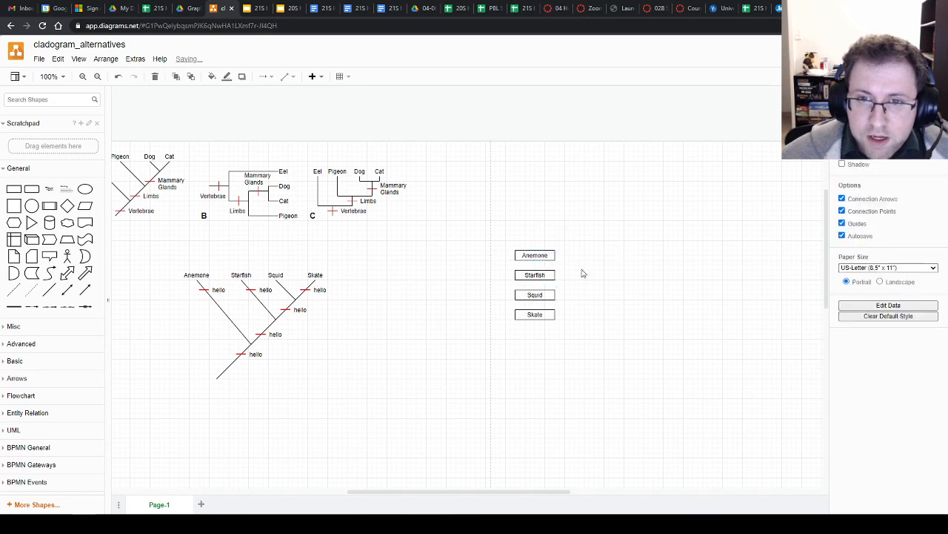
Connect the left edges of the Skate and Squid boxes with a line and make it black, 1 pt wide.
scroll(516, 314, "up", 2, "ctrl")
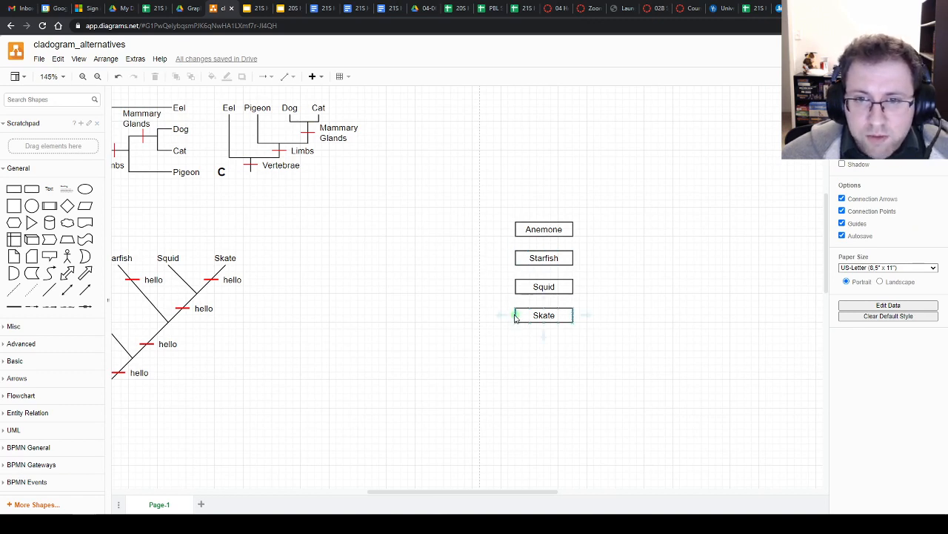
left_click_drag(515, 316, 515, 287)
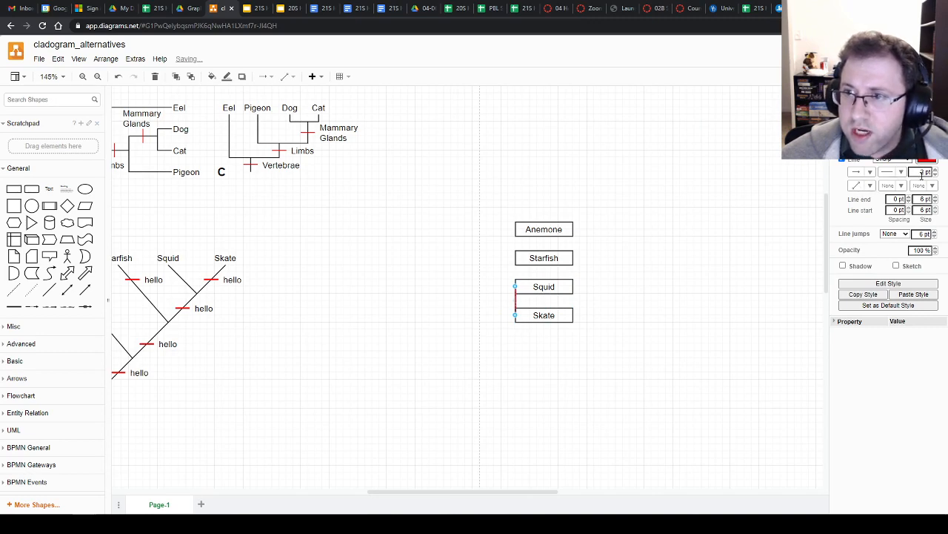
left_click(903, 161)
left_click(927, 160)
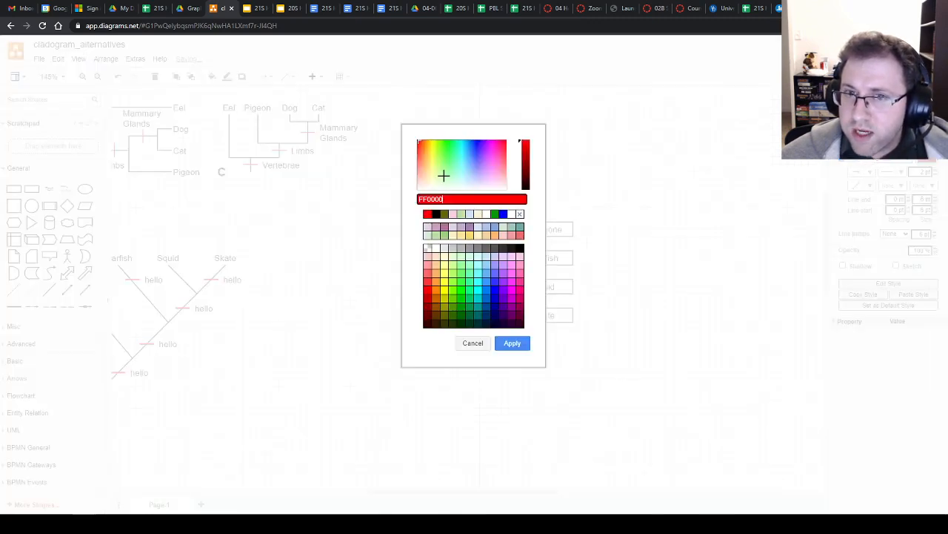
left_click(436, 215)
left_click(512, 342)
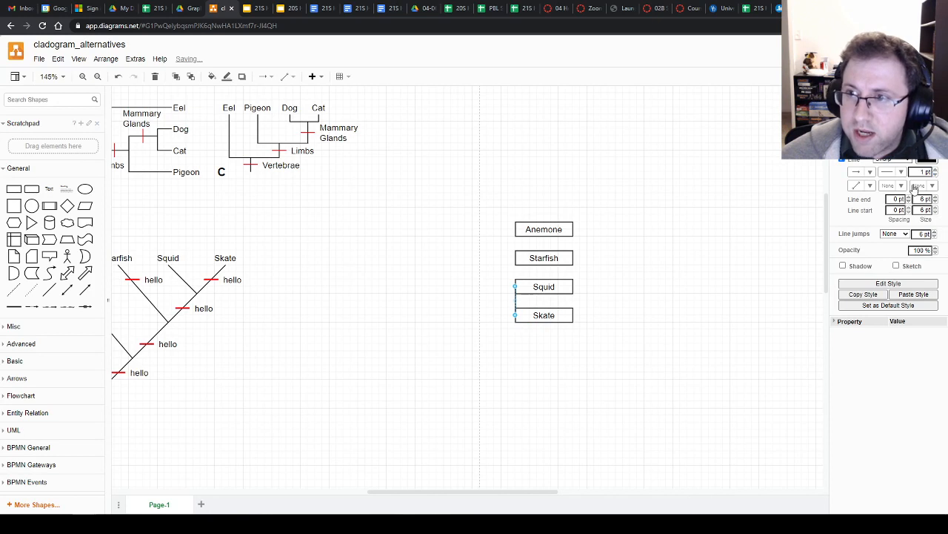
Change the Squid–Skate connector to a right-angled route and extend its bracket farther left of the boxes.
left_click(860, 185)
left_click(856, 212)
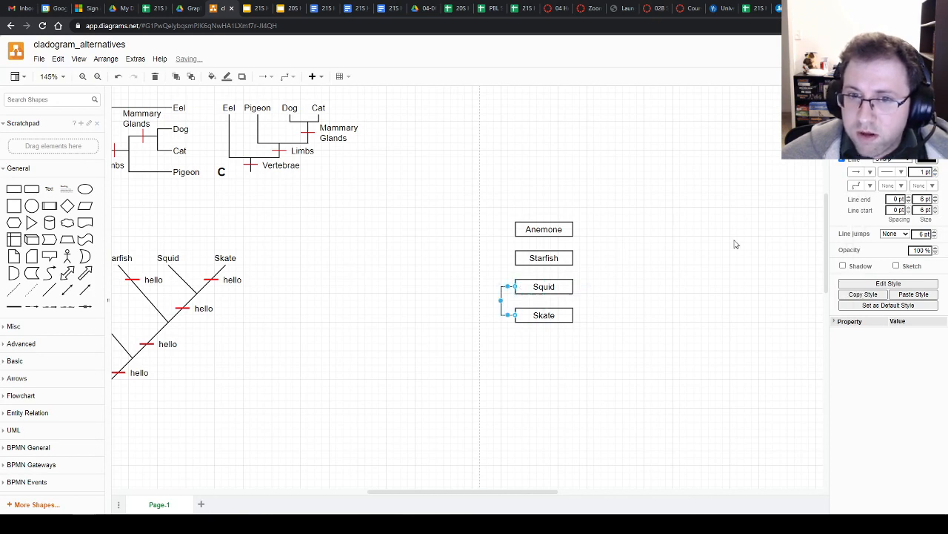
left_click_drag(498, 305, 472, 303)
left_click(489, 357)
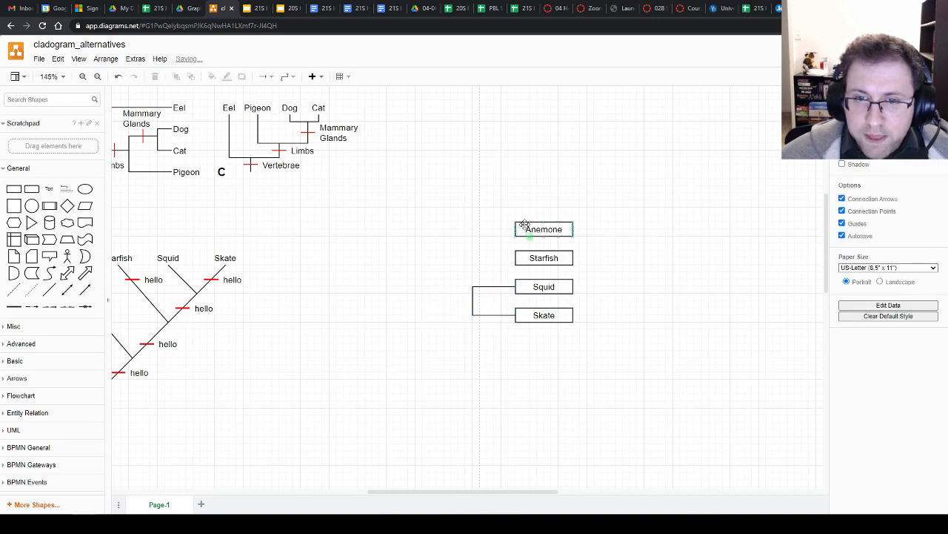
Shift the four boxes slightly left and join Starfish to the Squid–Skate bracket with a right-angled connector.
left_click_drag(503, 206, 597, 371)
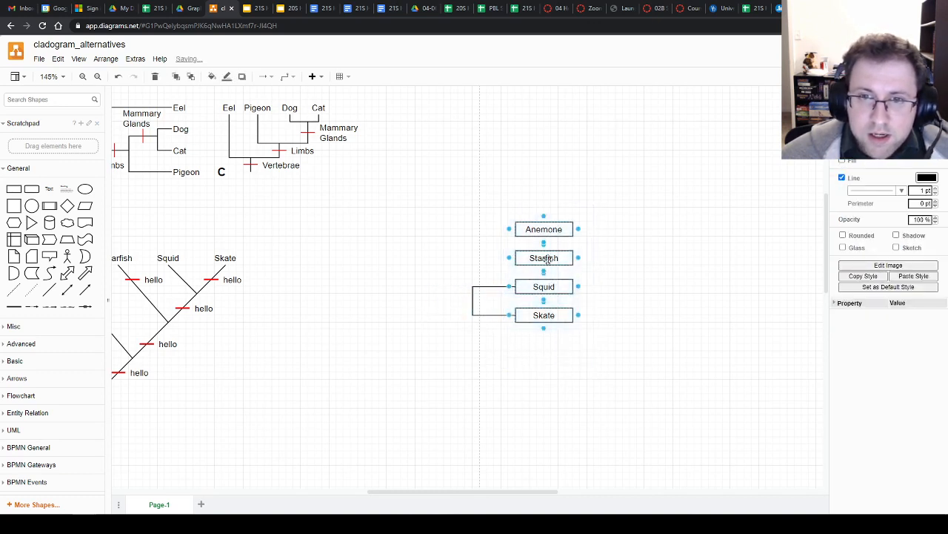
left_click_drag(542, 263, 441, 282)
left_click(517, 301)
left_click(455, 240)
Join Anemone to the Starfish bracket with a right-angled connector extending farther left.
left_click_drag(501, 230, 412, 251)
left_click(443, 277)
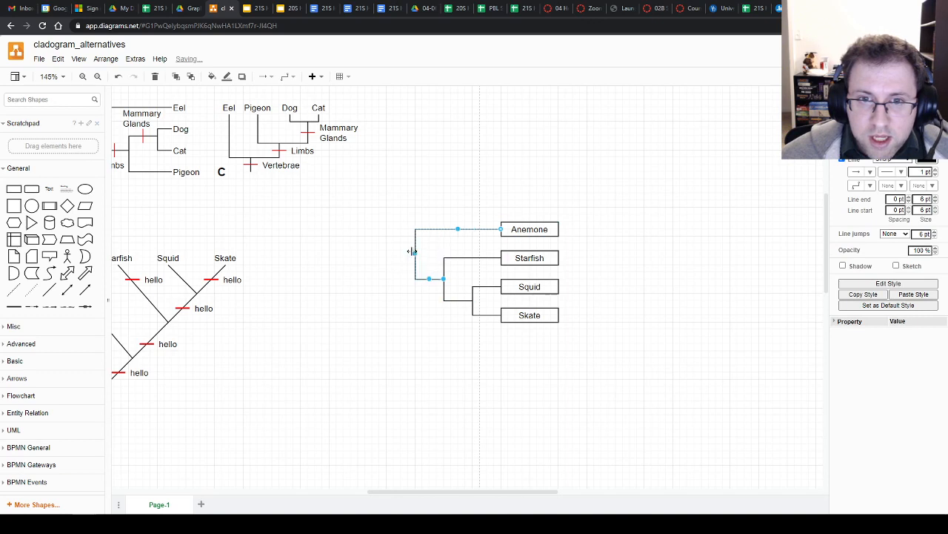
left_click(385, 278)
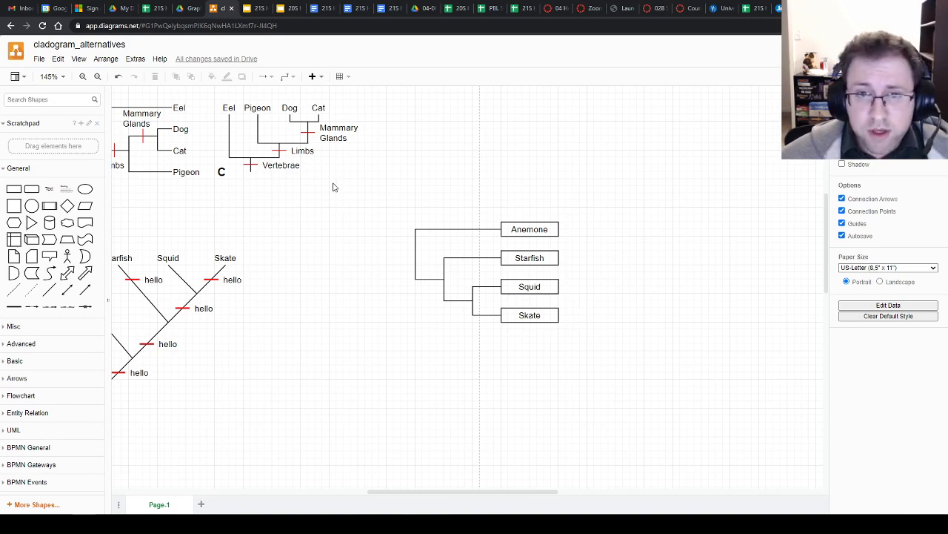
Move the whole right-angled cladogram left and down so that it sits beside the diagonal cladogram.
left_click_drag(347, 191, 668, 425)
left_click_drag(540, 230, 432, 258)
left_click(334, 233)
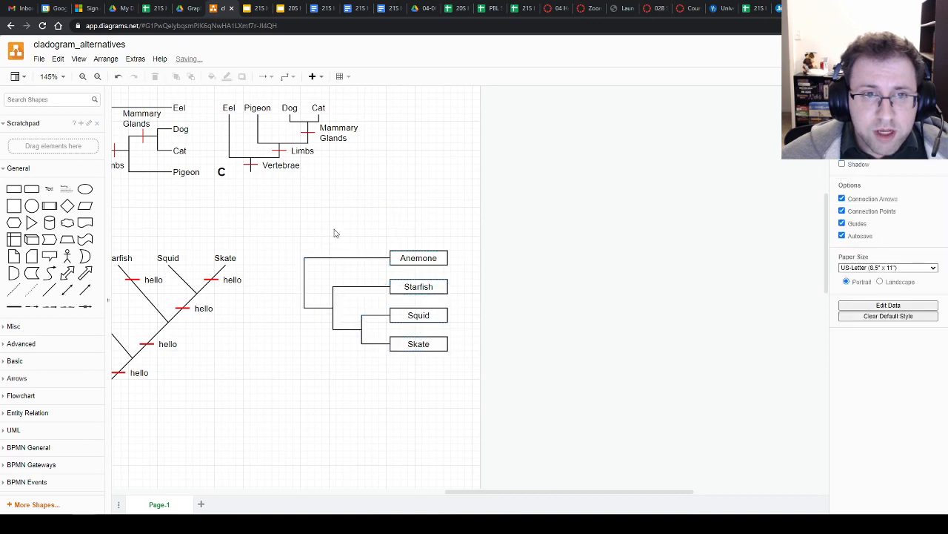
Duplicate the Anemone, Starfish, Squid and Skate boxes and arrange the copies in an evenly spaced horizontal row right of the cladogram.
left_click(417, 256)
left_click(421, 287, "shift")
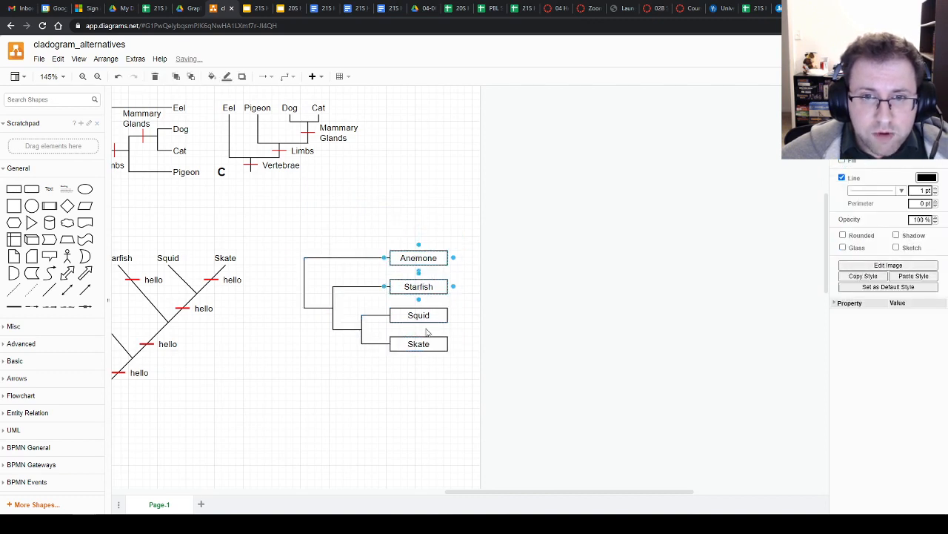
left_click(424, 319, "shift")
left_click(422, 344, "shift")
left_click_drag(441, 267, 587, 257)
left_click(603, 223)
left_click_drag(655, 290, 676, 260)
left_click(729, 297)
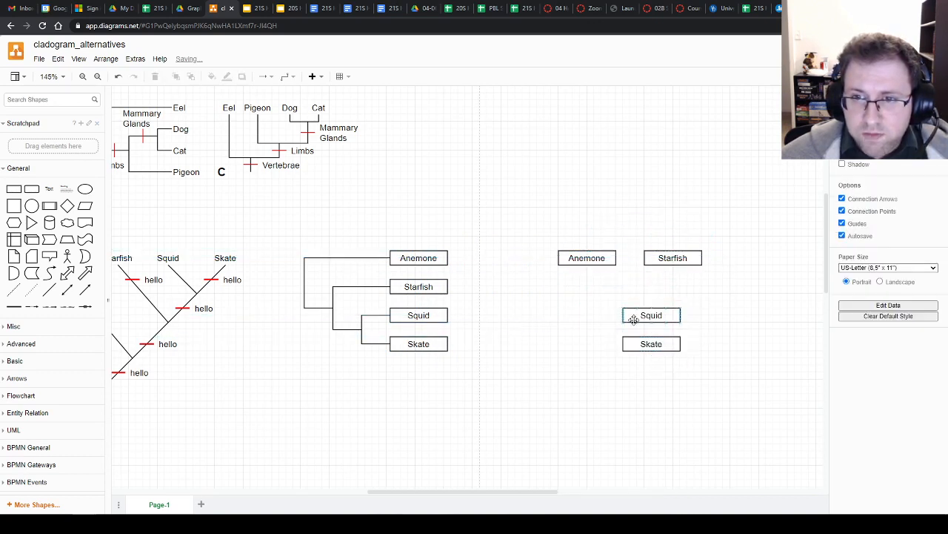
left_click_drag(633, 317, 741, 261)
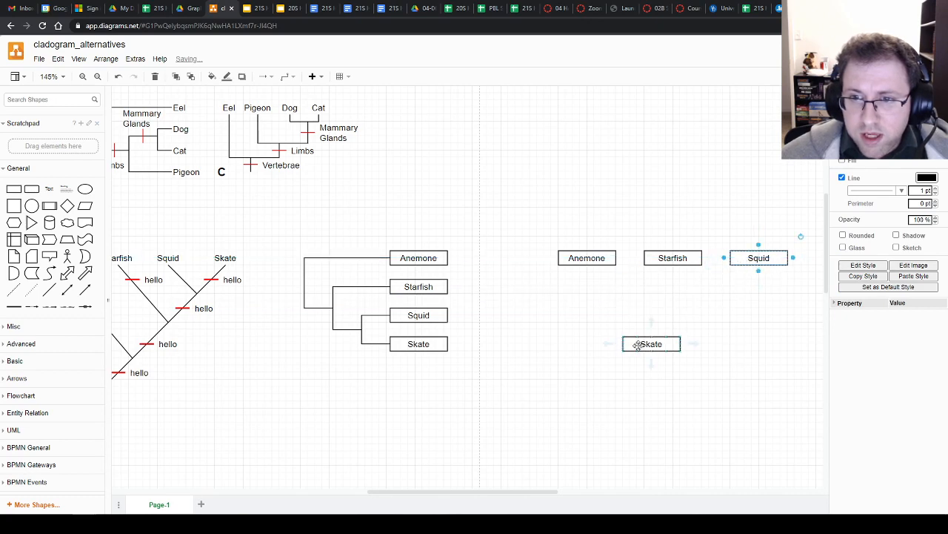
left_click_drag(639, 346, 799, 264)
Connect the bottom edges of the Skate and Squid boxes in the new row with a right-angled bracket below them.
left_click_drag(557, 491, 606, 491)
left_click(511, 360)
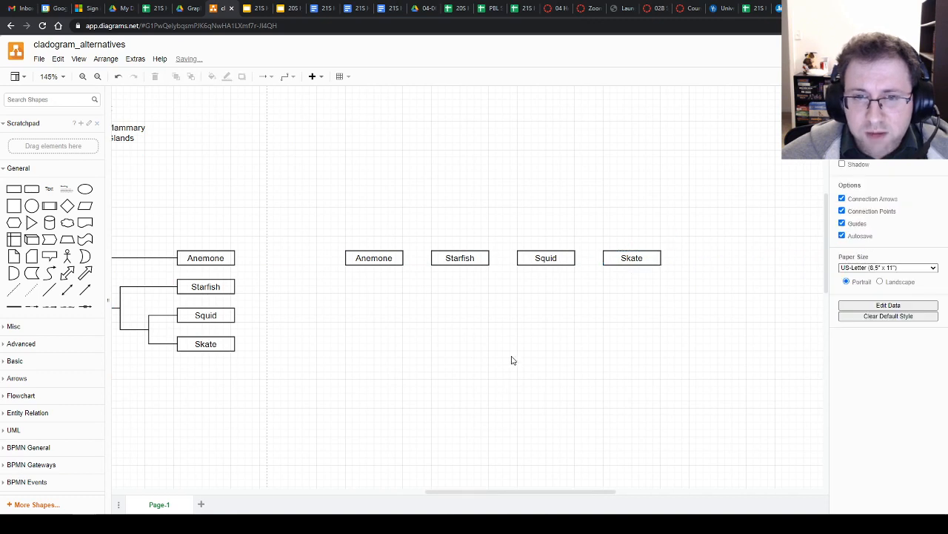
left_click_drag(374, 269, 439, 280)
key("ctrl+z")
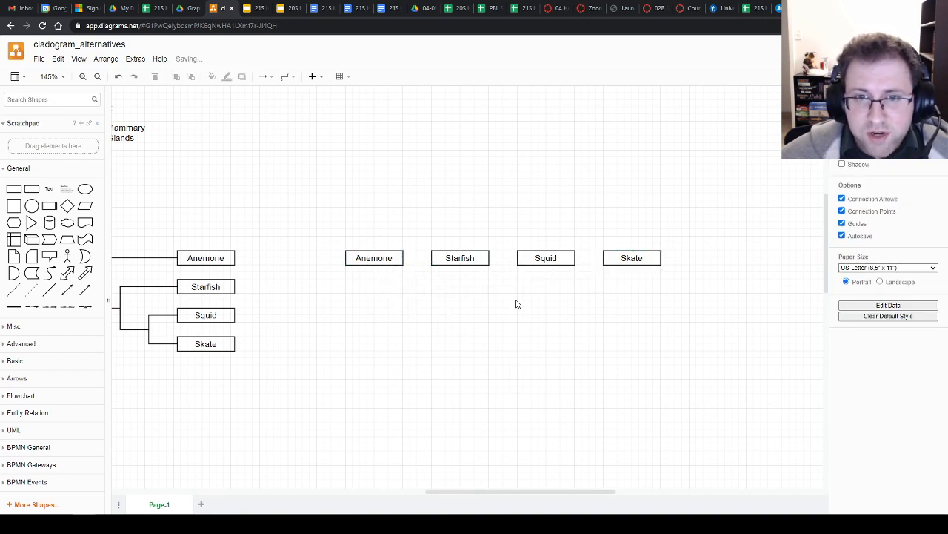
left_click_drag(633, 270, 588, 295)
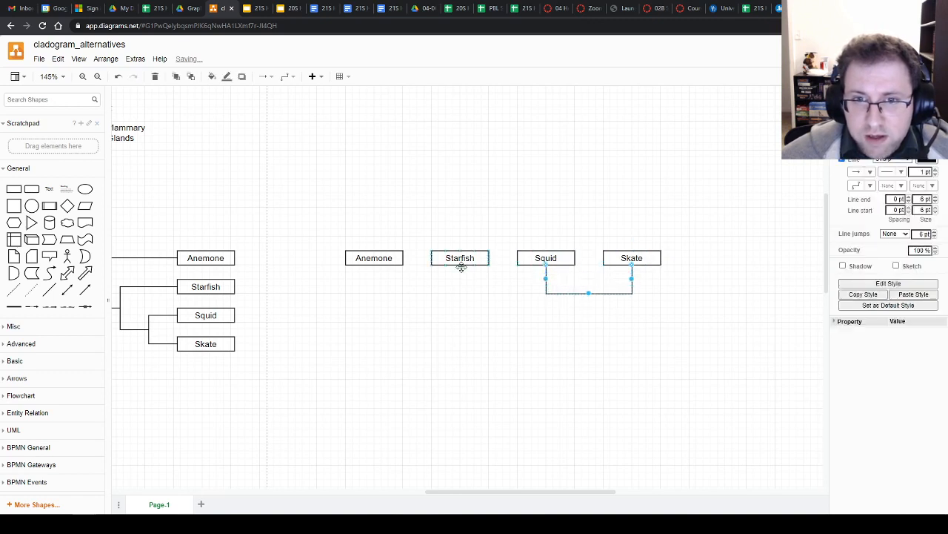
Join Starfish to the Squid–Skate bracket and Anemone to the Starfish bracket, extending each right-angled connector lower than the previous one.
left_click_drag(460, 269, 589, 294)
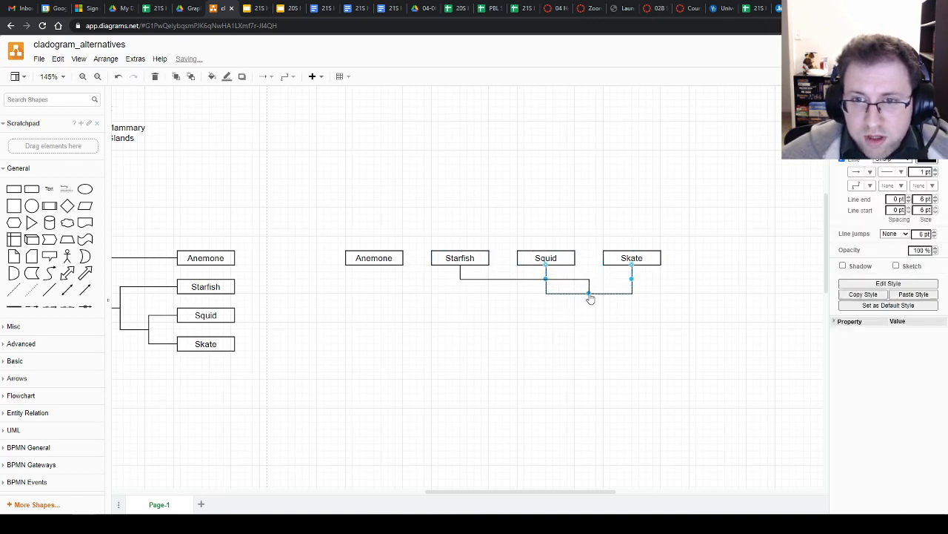
left_click_drag(524, 278, 524, 321)
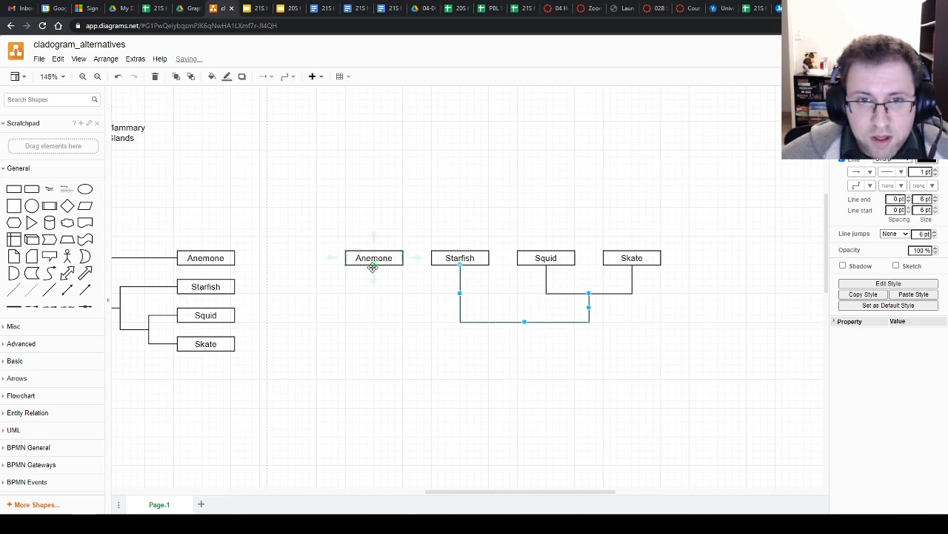
left_click_drag(369, 275, 524, 322)
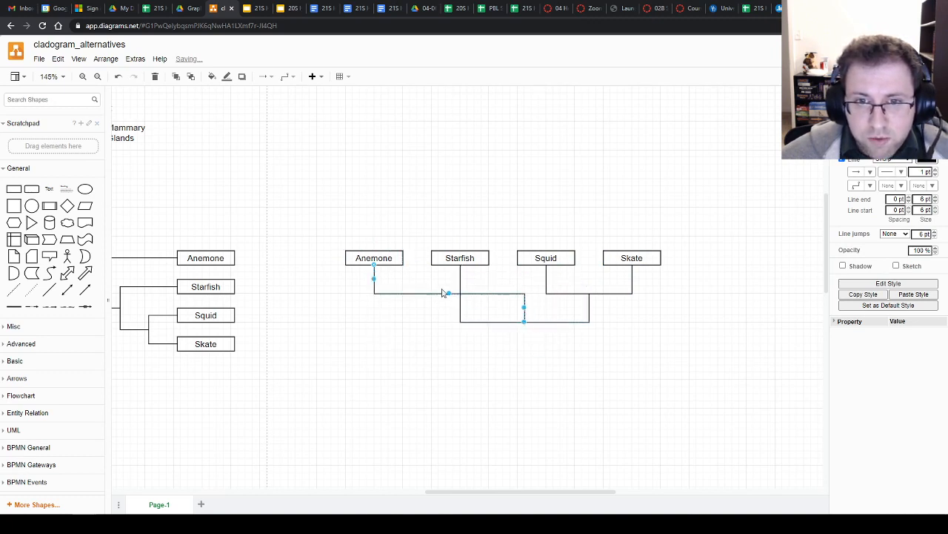
left_click_drag(447, 293, 447, 353)
left_click(600, 355)
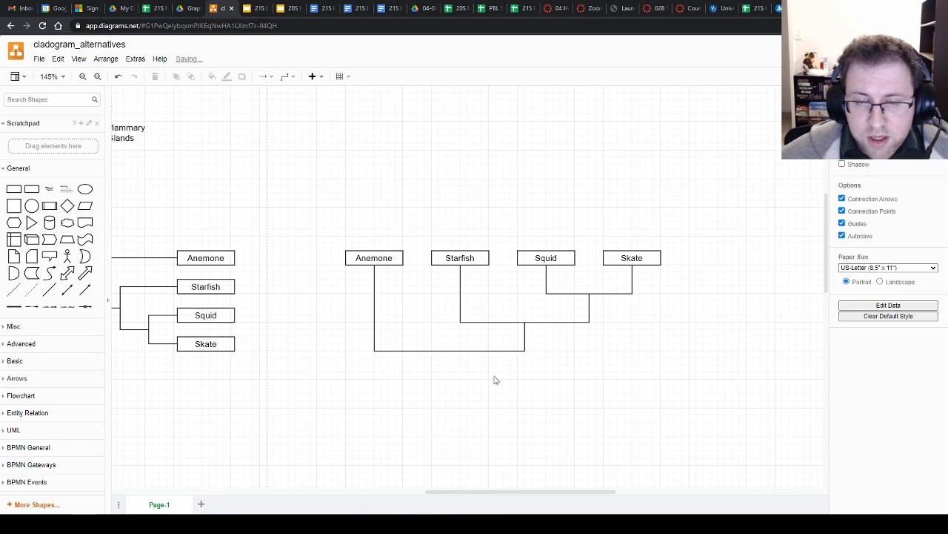
Add a straight vertical root line descending from the middle of the Anemone bracket's bottom segment.
left_click(49, 290)
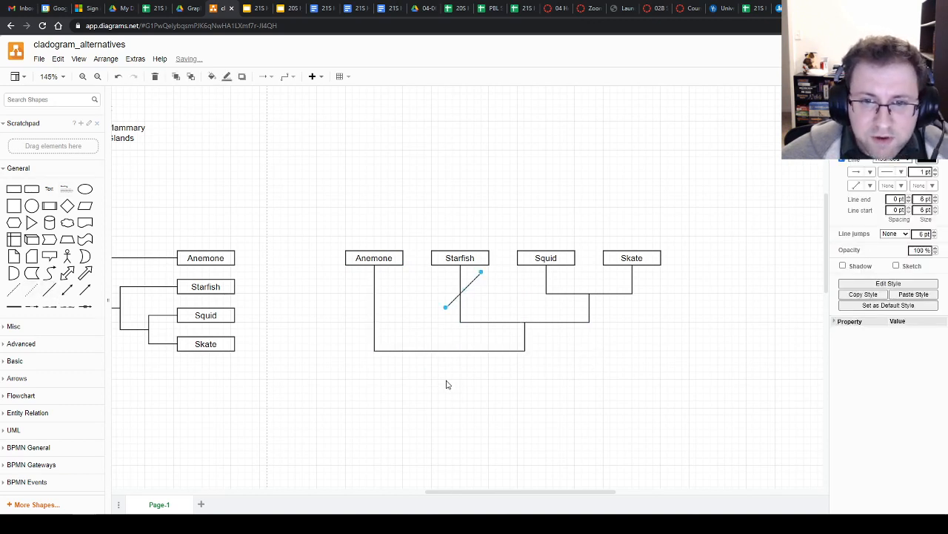
left_click_drag(446, 380, 446, 351)
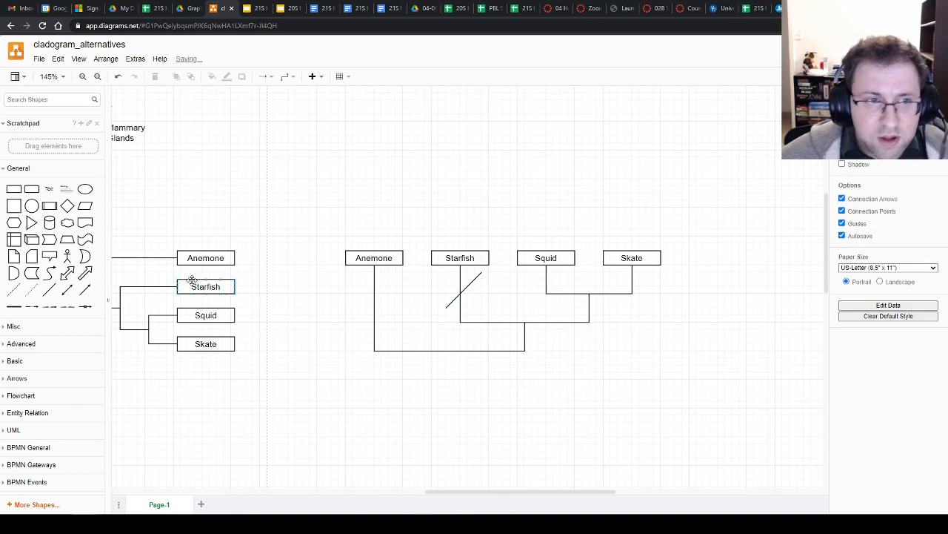
left_click(50, 290)
left_click_drag(473, 278, 446, 365)
left_click(473, 348)
left_click(492, 377)
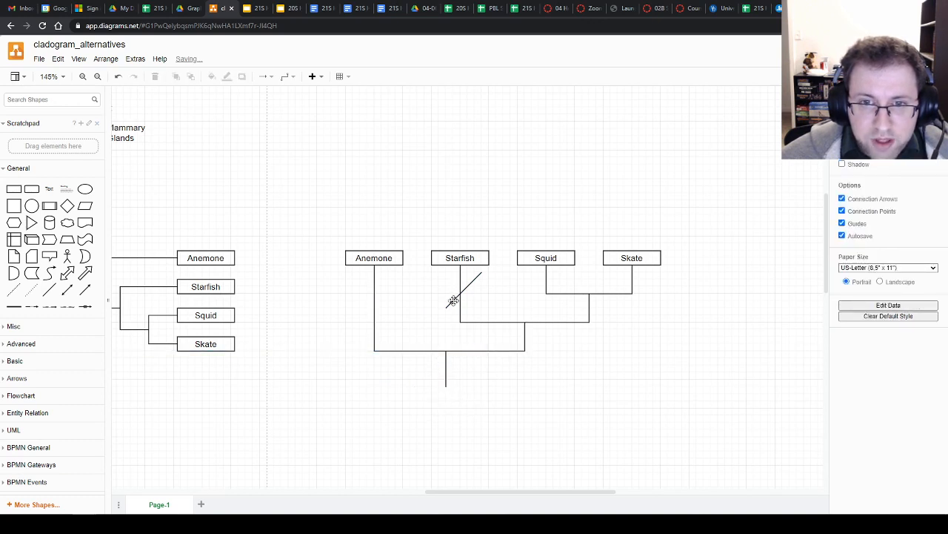
Move the spare diagonal line from the Starfish branch to below the cladogram with the stacked boxes.
left_click_drag(453, 300, 183, 400)
left_click_drag(457, 491, 375, 491)
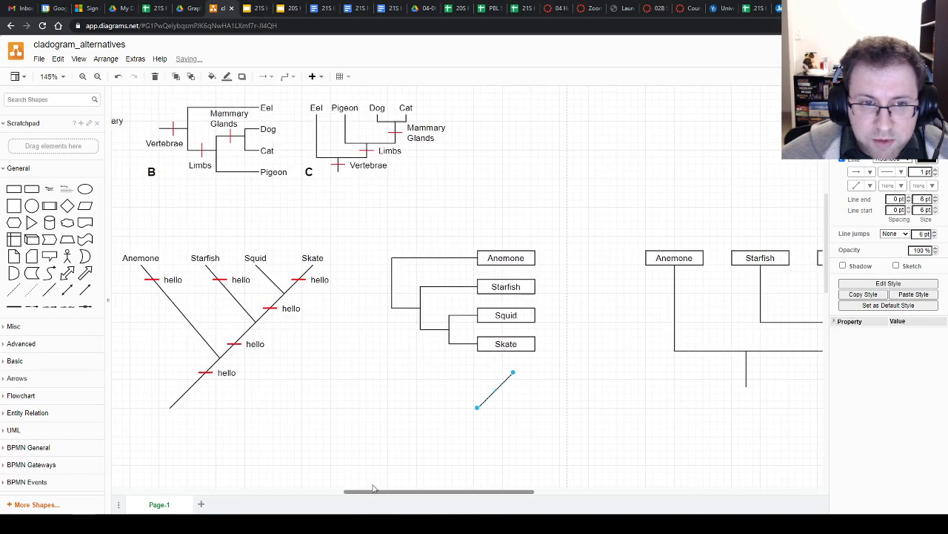
left_click_drag(502, 384, 413, 384)
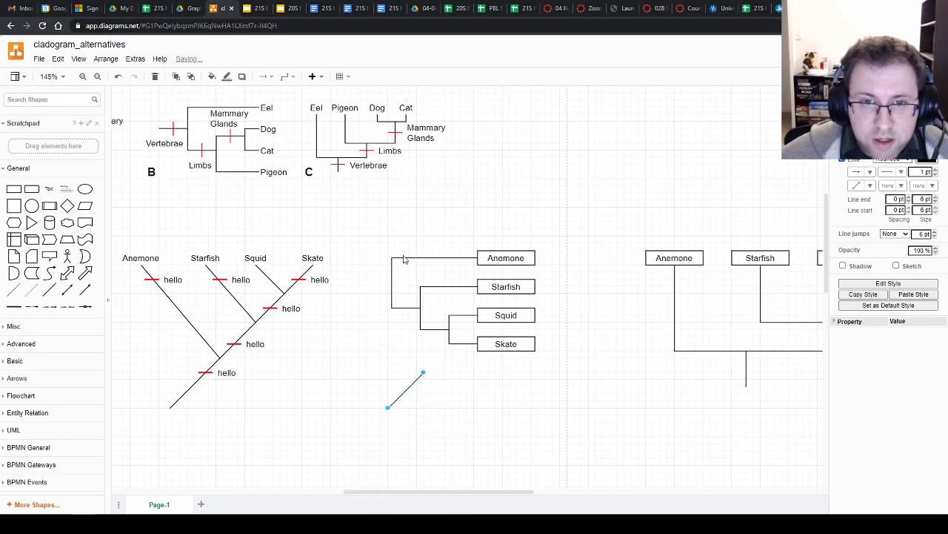
Shift the stacked-box cladogram slightly right and attach the spare line horizontally to its outermost bracket as the root.
left_click_drag(376, 219, 548, 374)
left_click_drag(511, 289, 547, 293)
left_click(472, 373)
left_click_drag(404, 391, 388, 278)
left_click(415, 356)
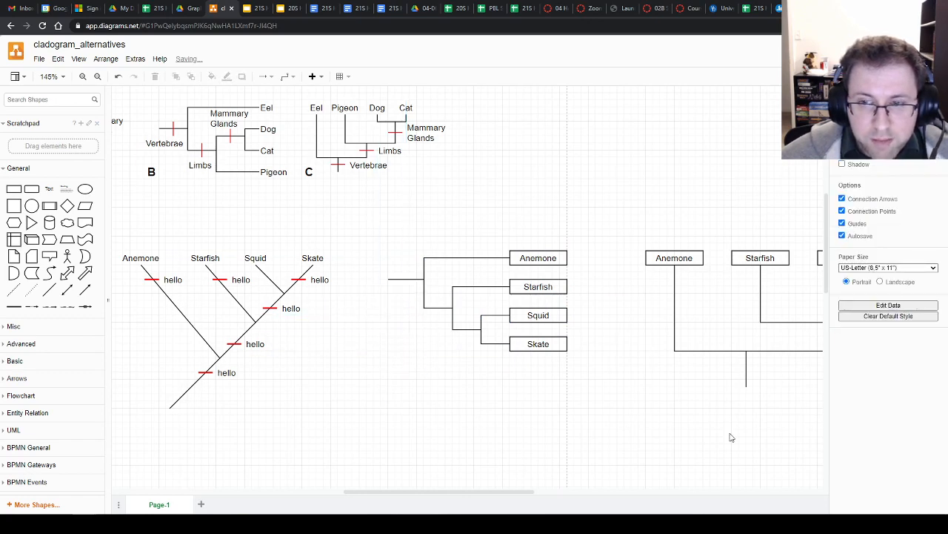
left_click_drag(491, 492, 526, 489)
left_click(624, 374)
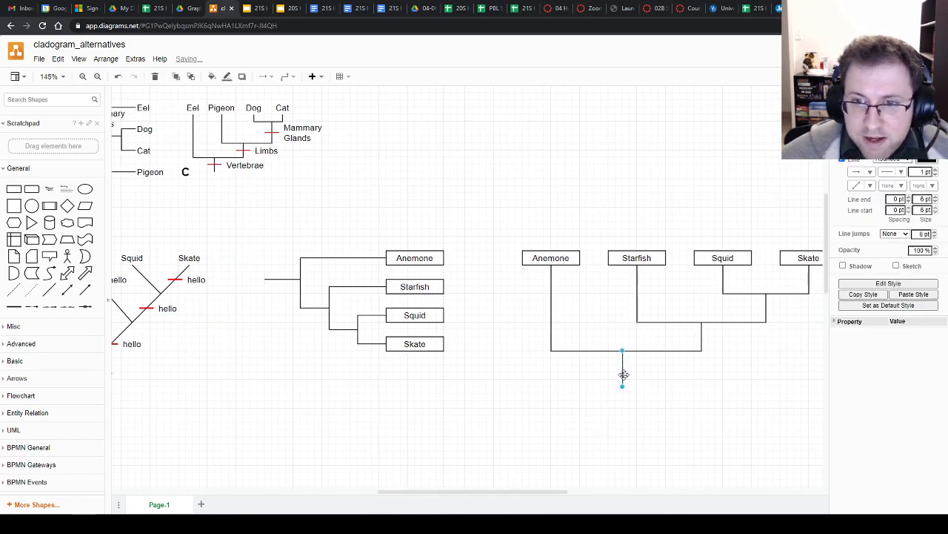
left_click(645, 402)
scroll(673, 404, "down", 3)
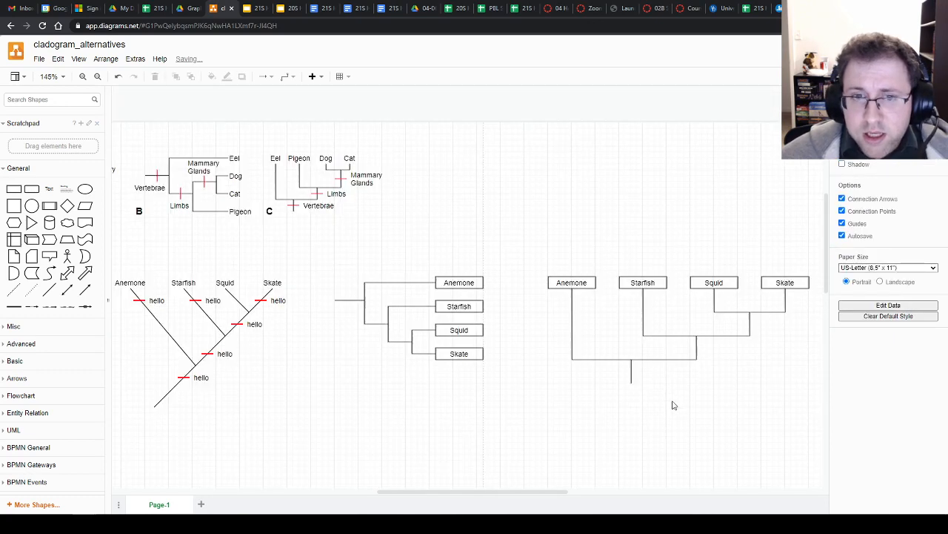